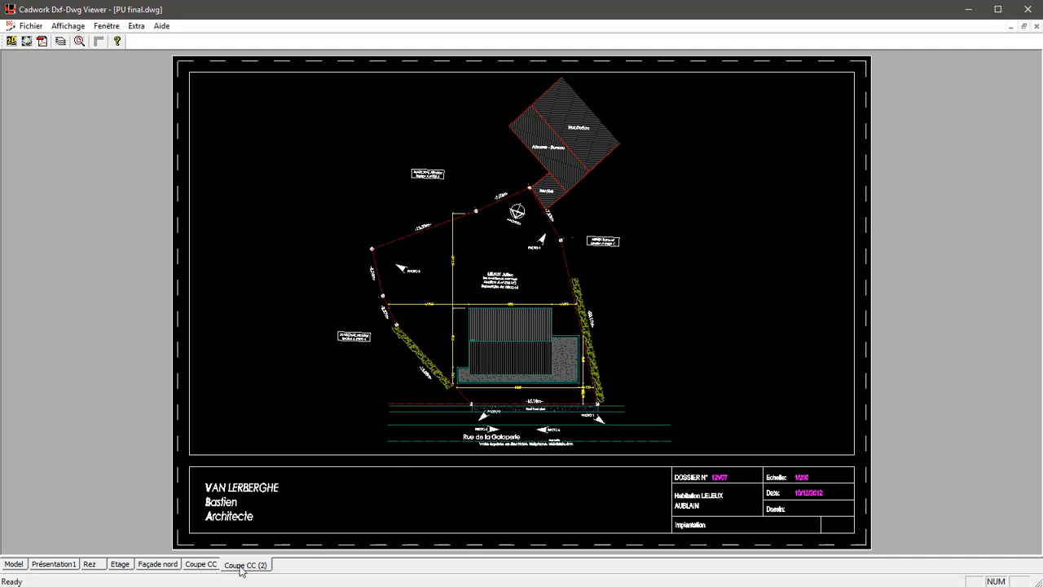
Step: In model space, measure the height of the SEJOUR window opening in the section with the multiplication factor tool
click(15, 565)
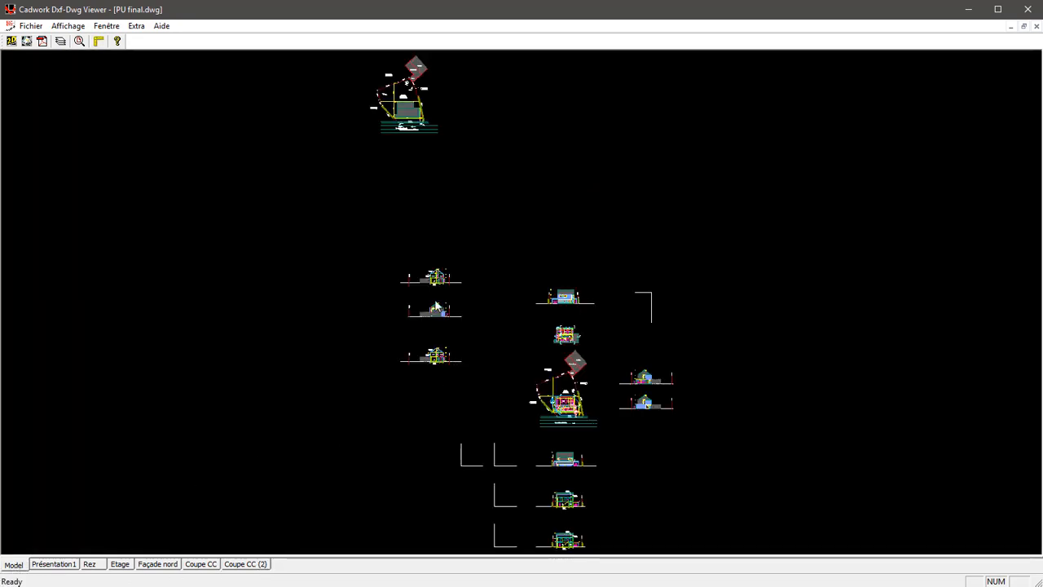
scroll(436, 283, up, 12)
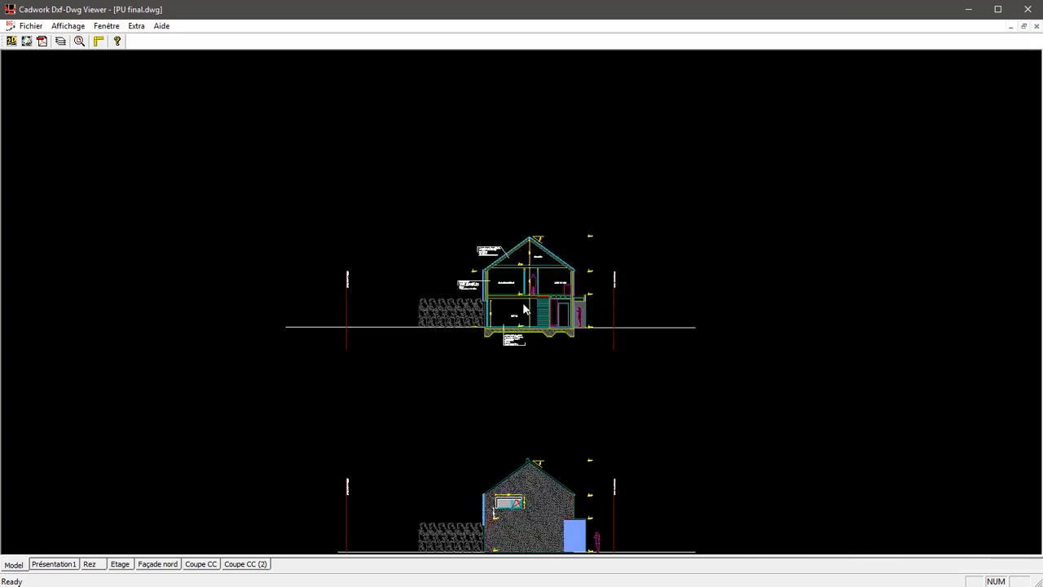
scroll(522, 302, up, 8)
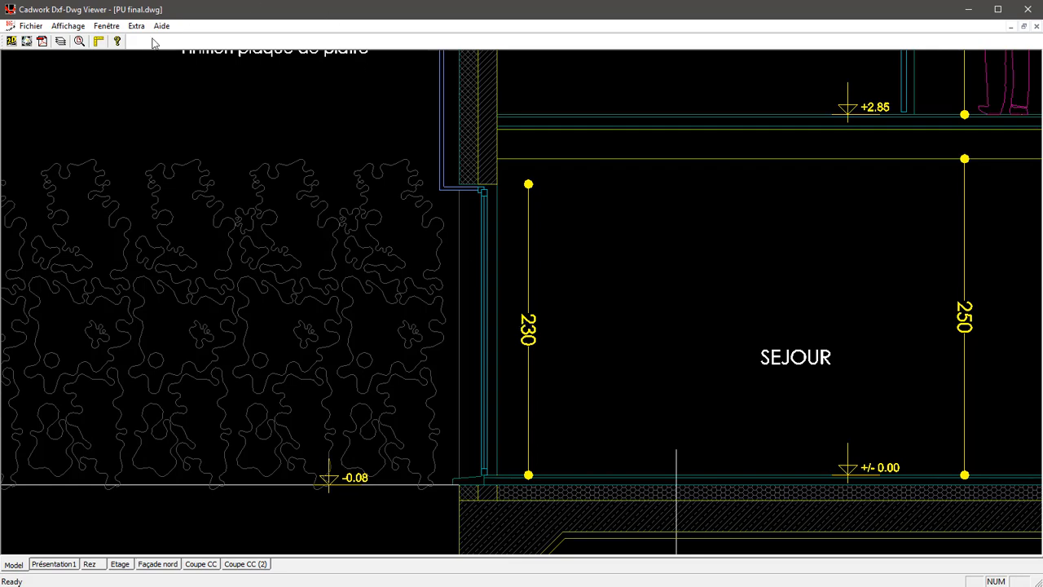
click(98, 41)
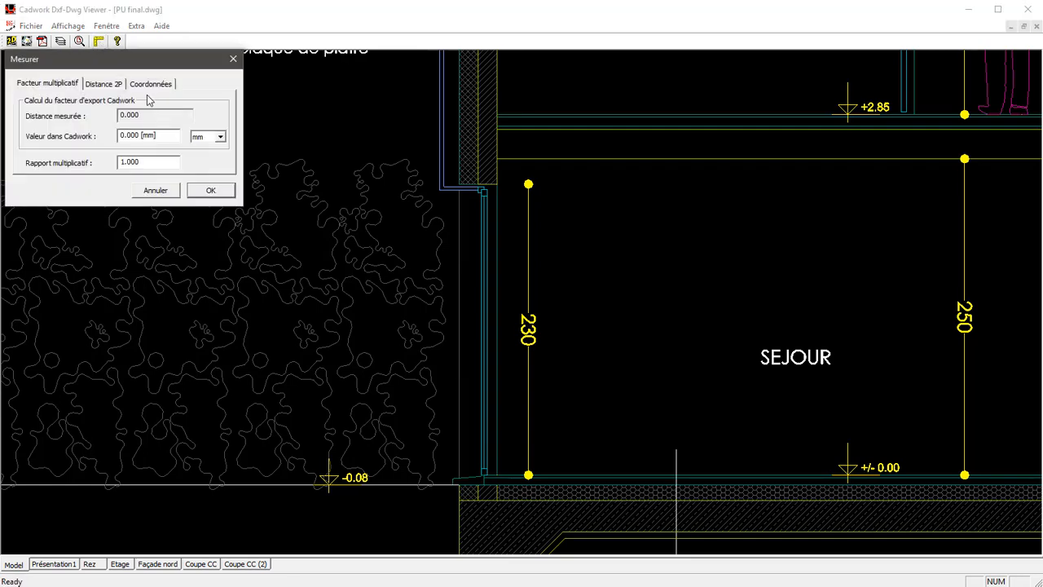
click(416, 194)
click(496, 184)
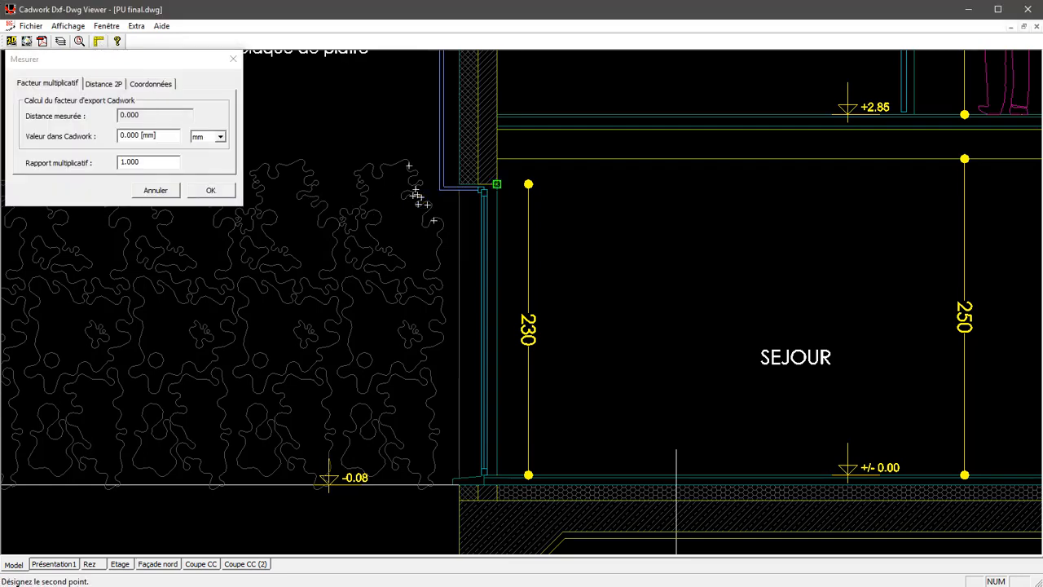
click(496, 474)
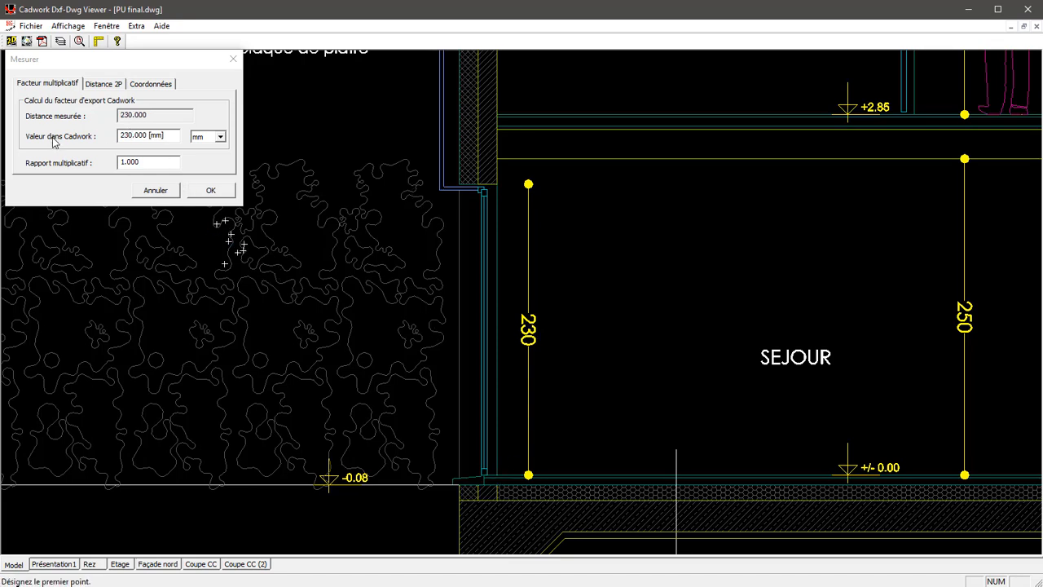
Step: Set the unit of the Cadwork value to cm and accept the multiplication ratio of 10
click(221, 137)
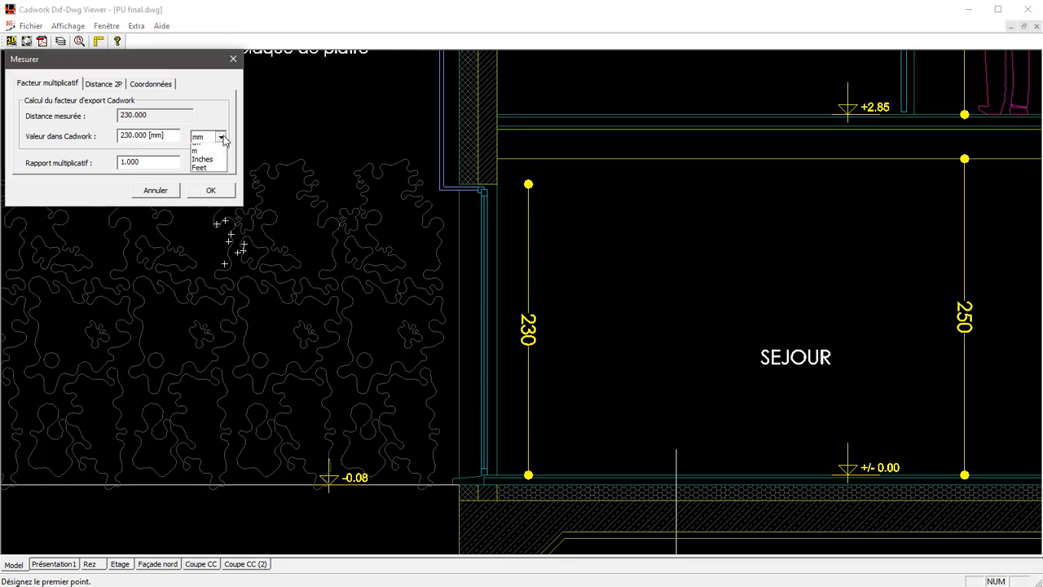
click(200, 144)
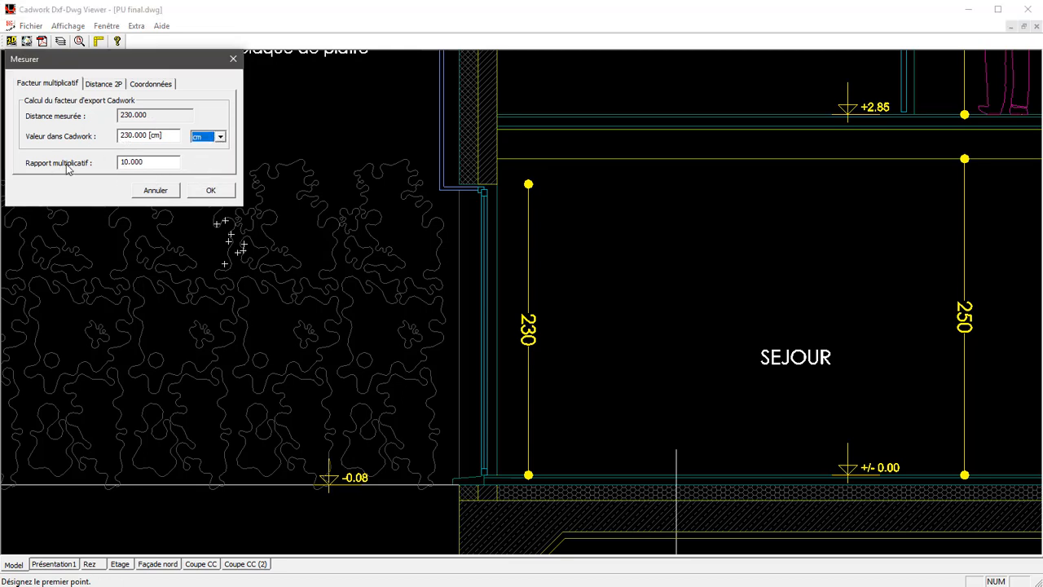
drag(150, 161, 117, 160)
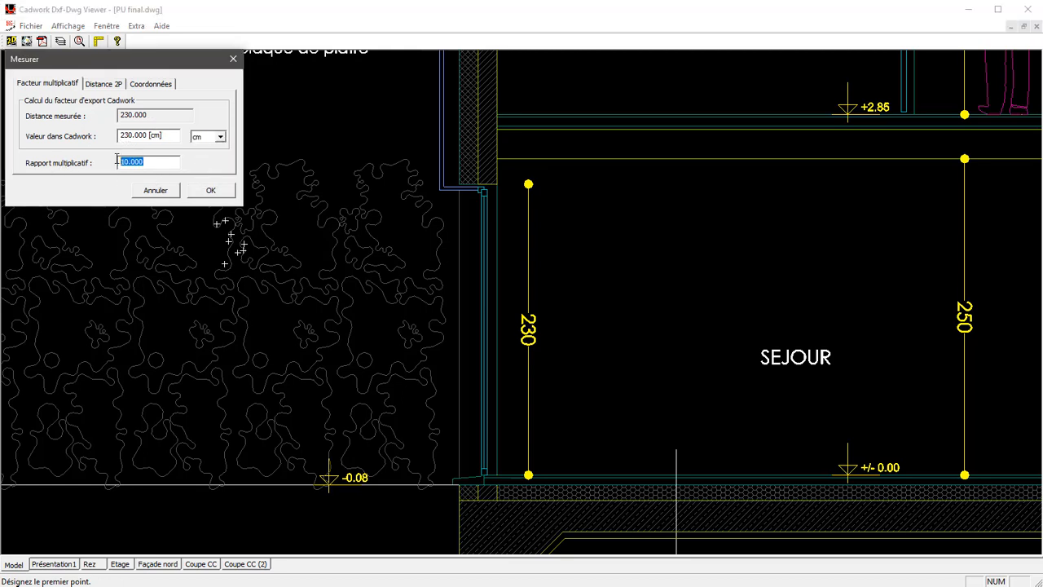
click(210, 193)
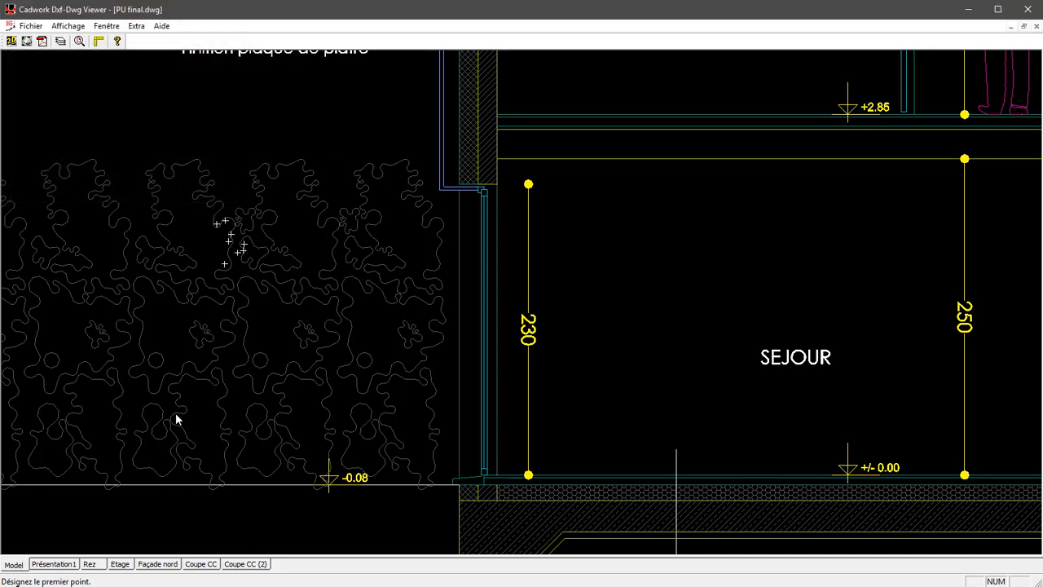
Step: Purge all empty layers from the drawing
middle_click(291, 329)
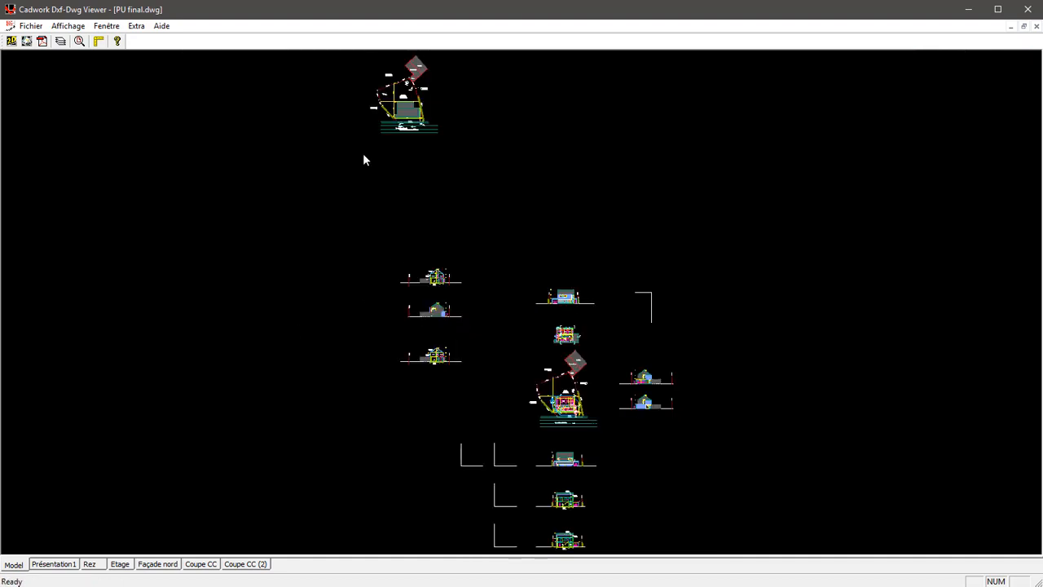
click(61, 46)
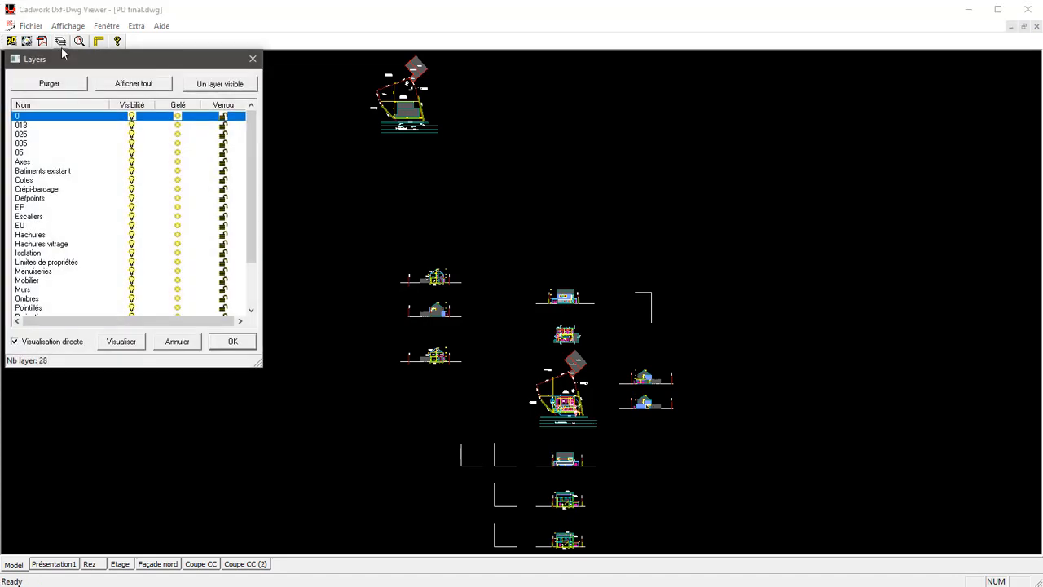
drag(68, 65, 86, 75)
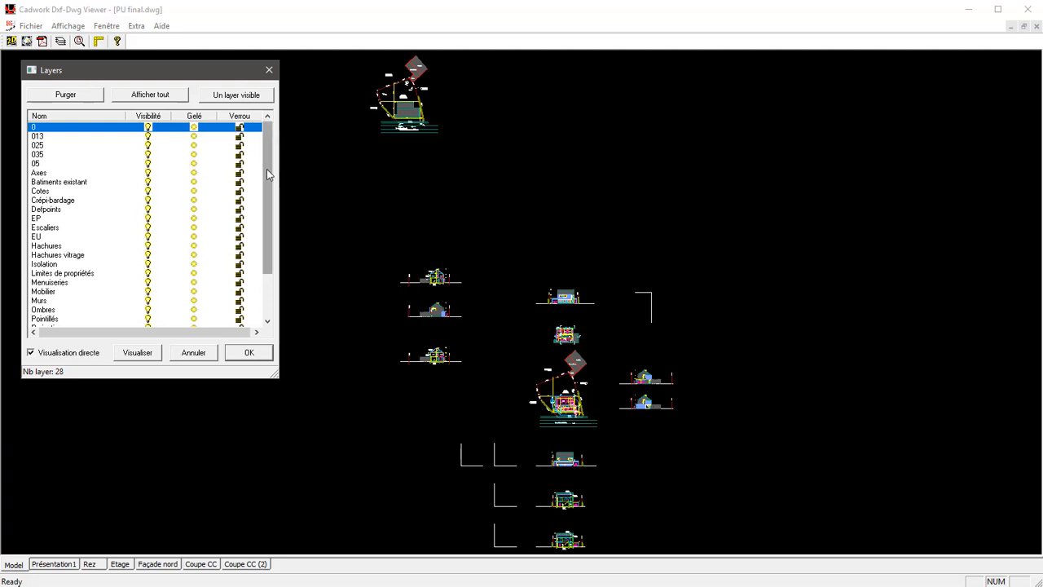
drag(267, 169, 280, 139)
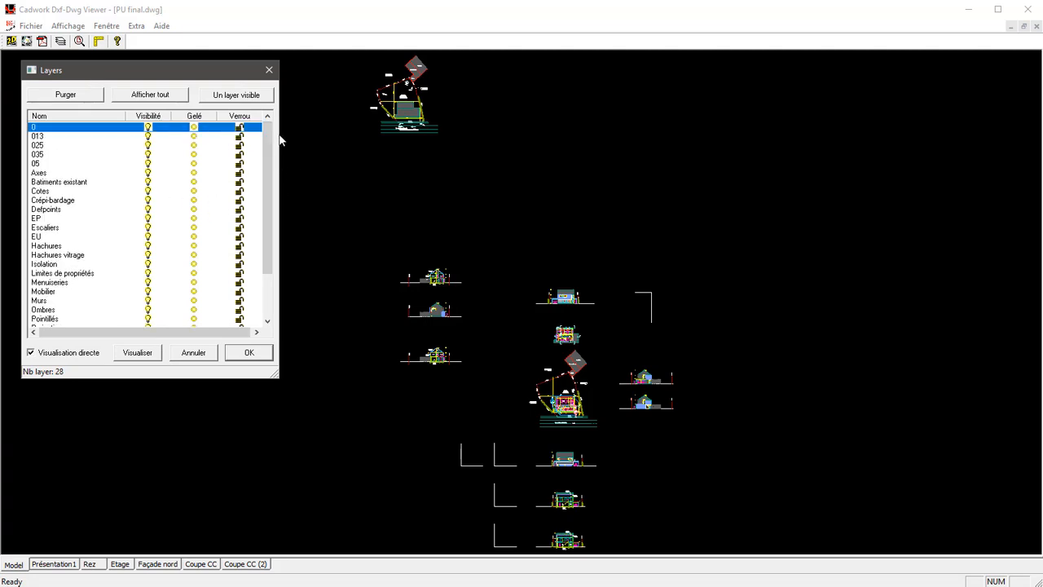
click(66, 95)
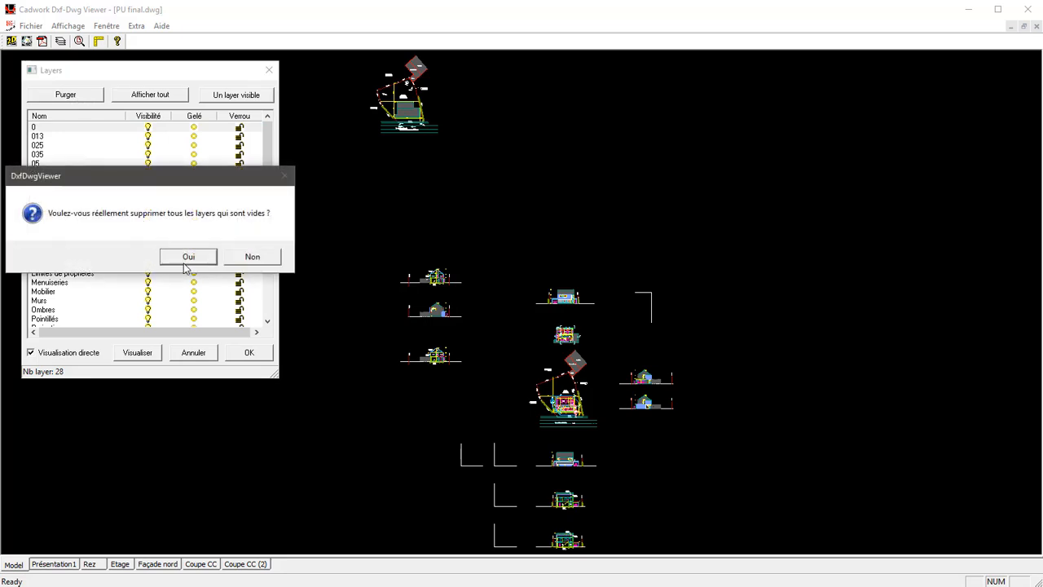
click(189, 258)
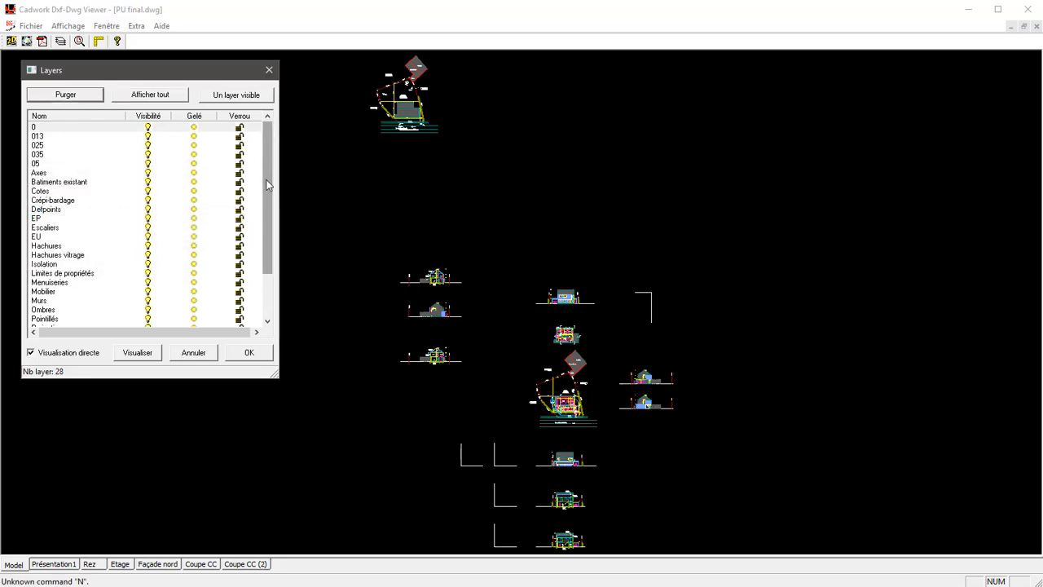
drag(272, 184, 274, 218)
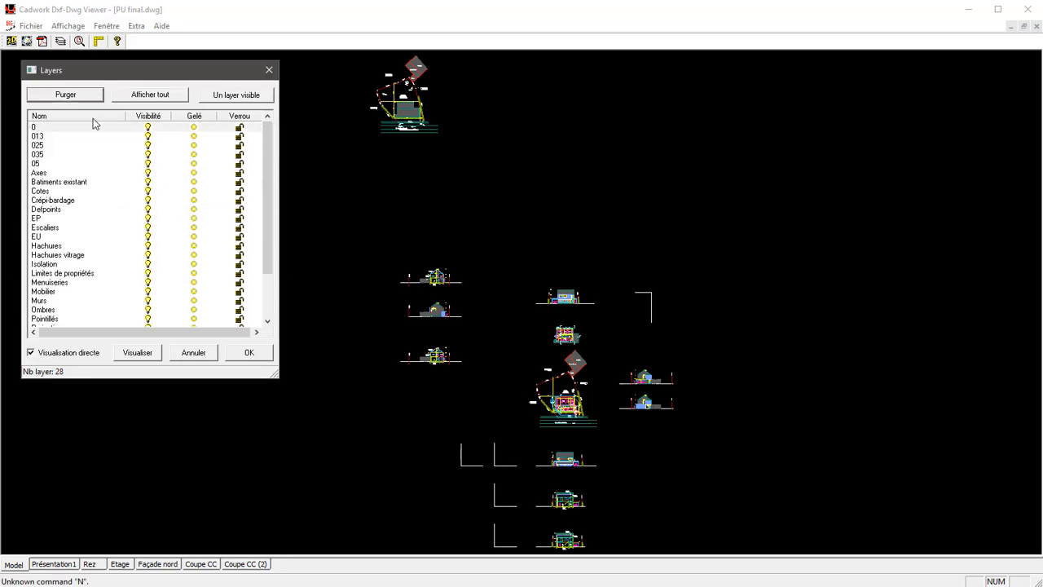
Step: Hide all layers of the drawing at once
click(73, 128)
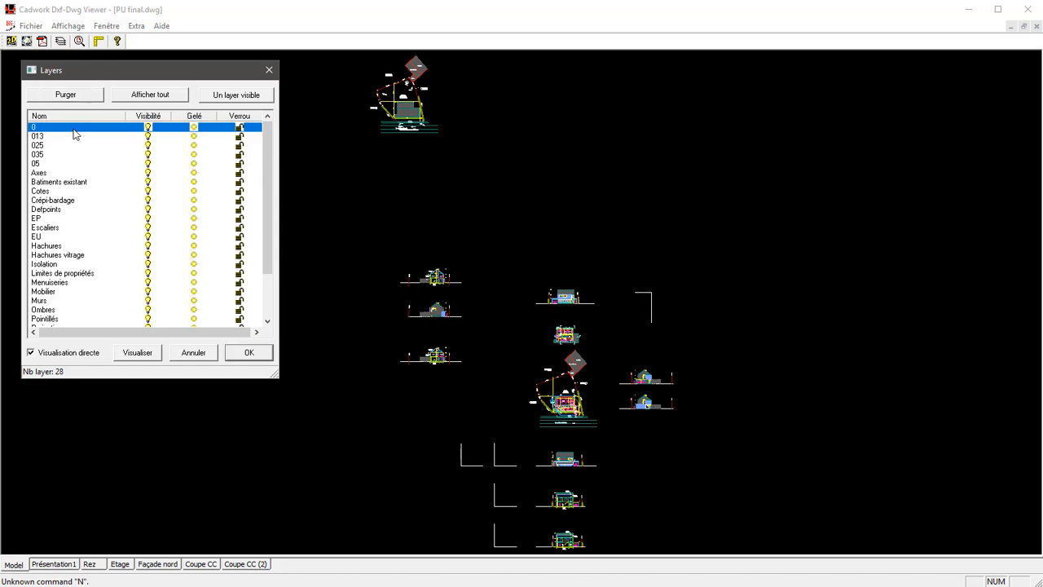
key(ctrl+a)
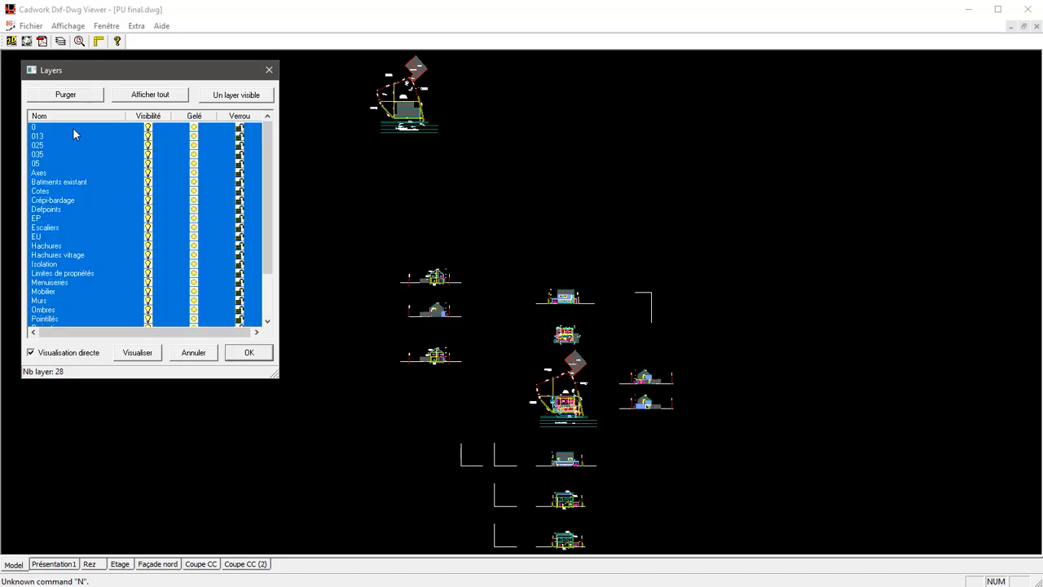
click(147, 128)
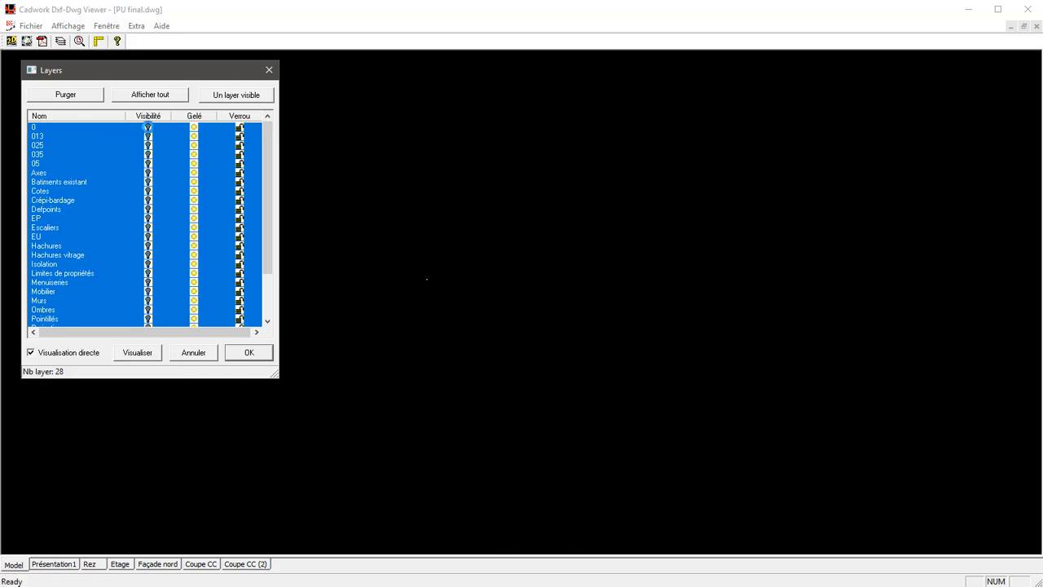
Step: Make the Murs, Pointillés and Sol layers visible
click(49, 200)
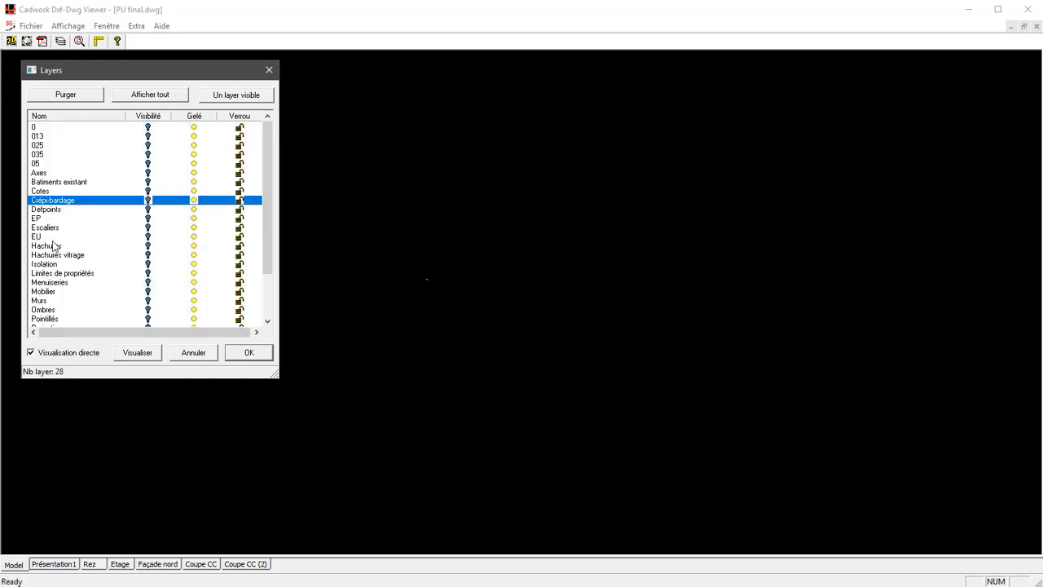
click(45, 301)
click(148, 301)
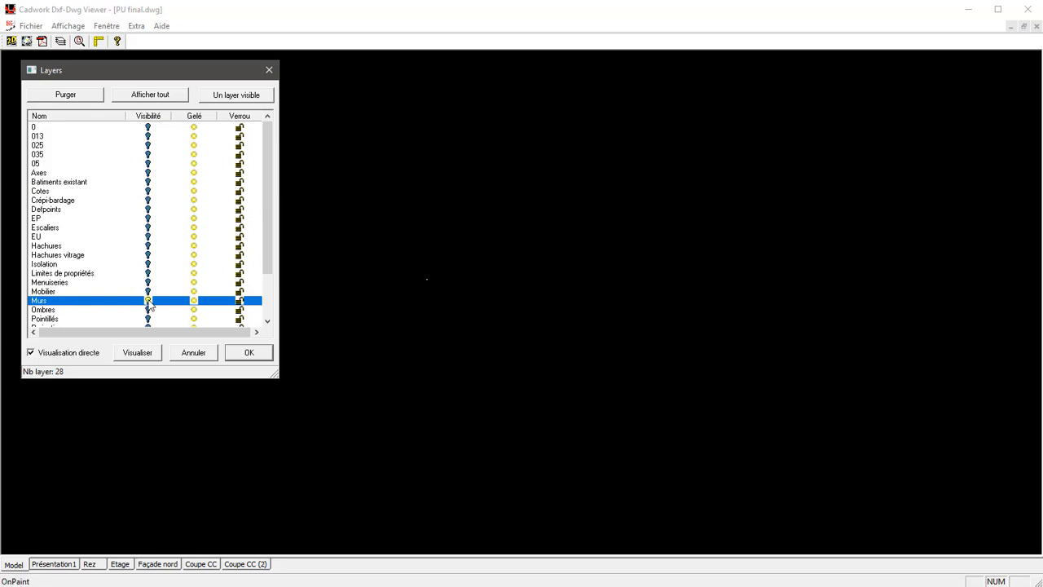
click(148, 319)
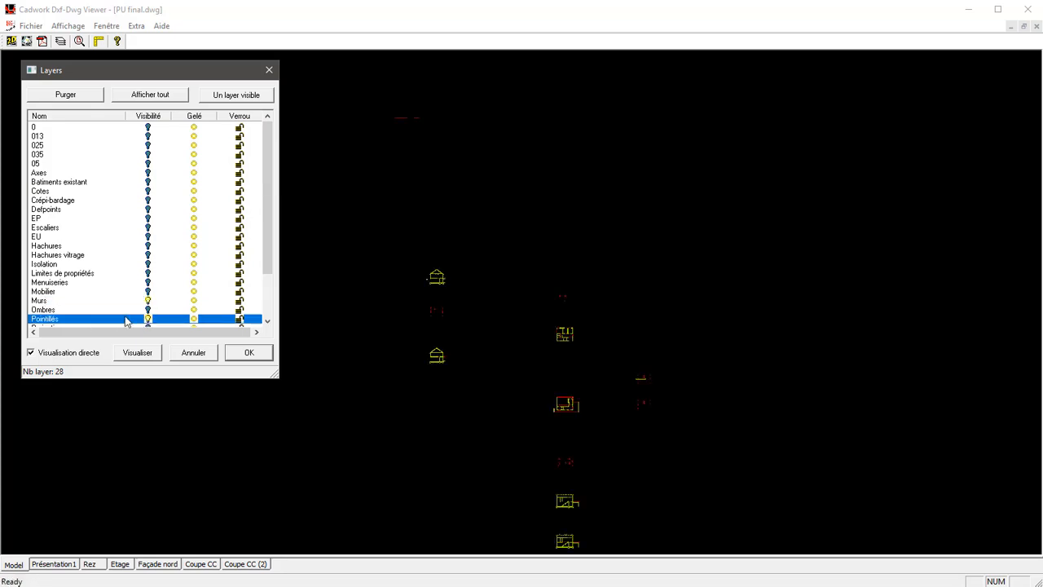
scroll(76, 295, down, 2)
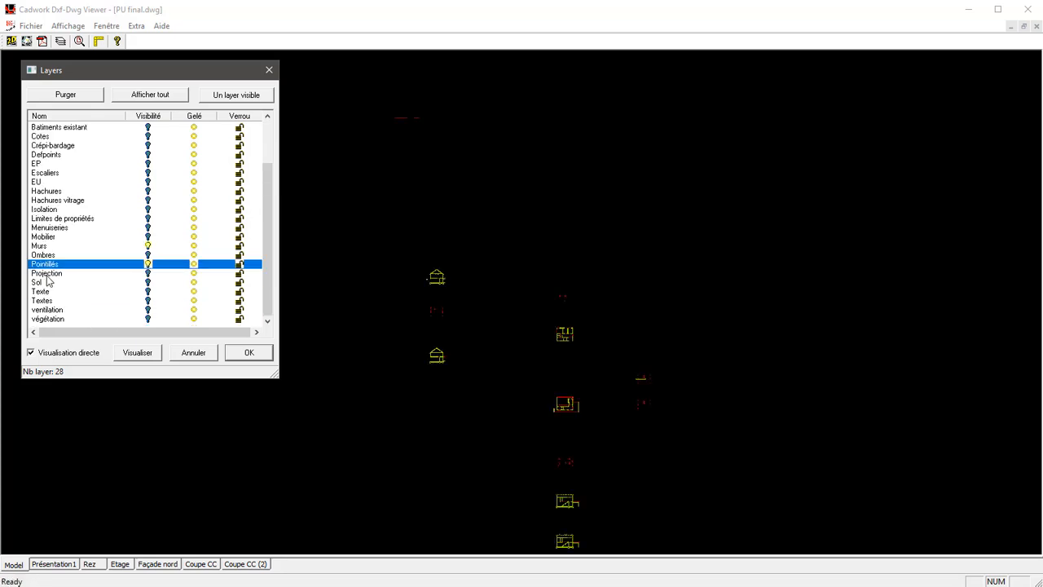
click(42, 282)
click(148, 282)
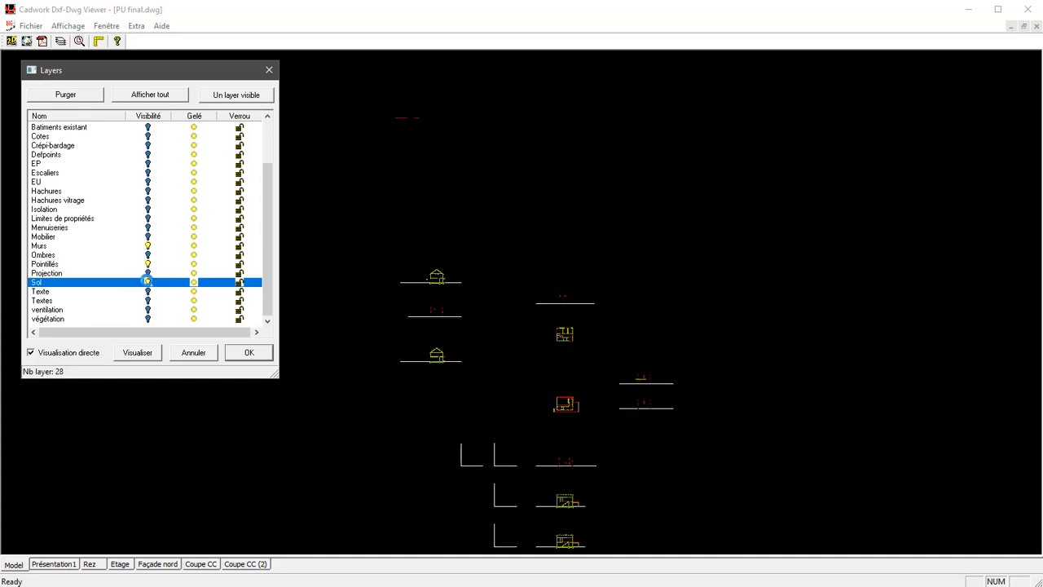
click(140, 293)
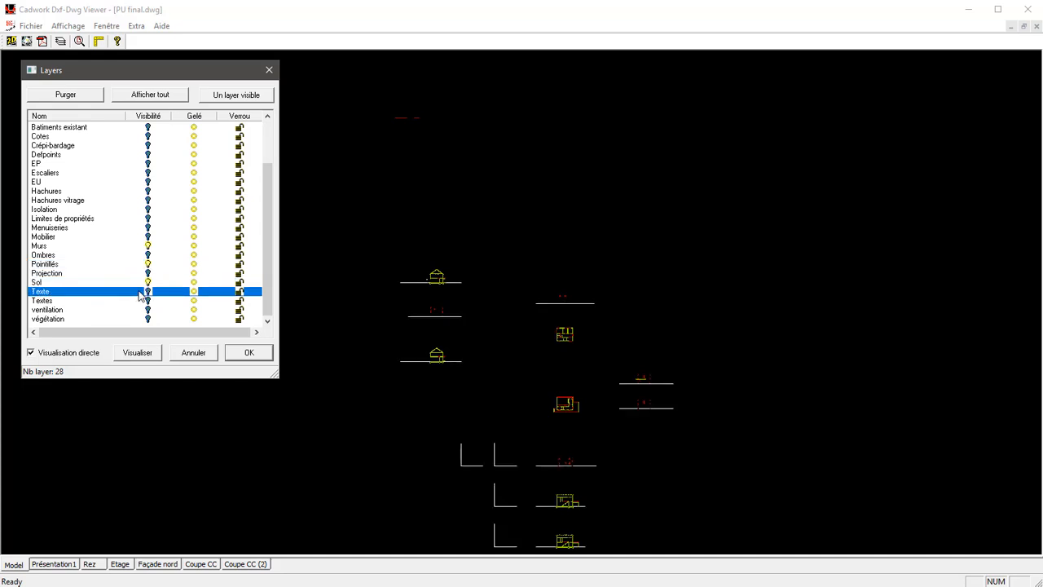
click(148, 291)
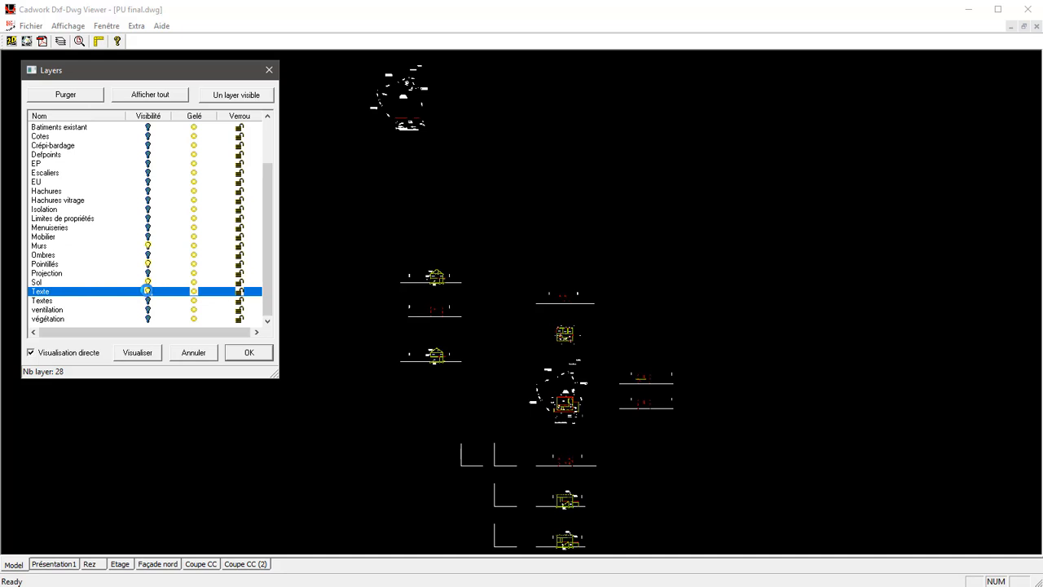
click(148, 291)
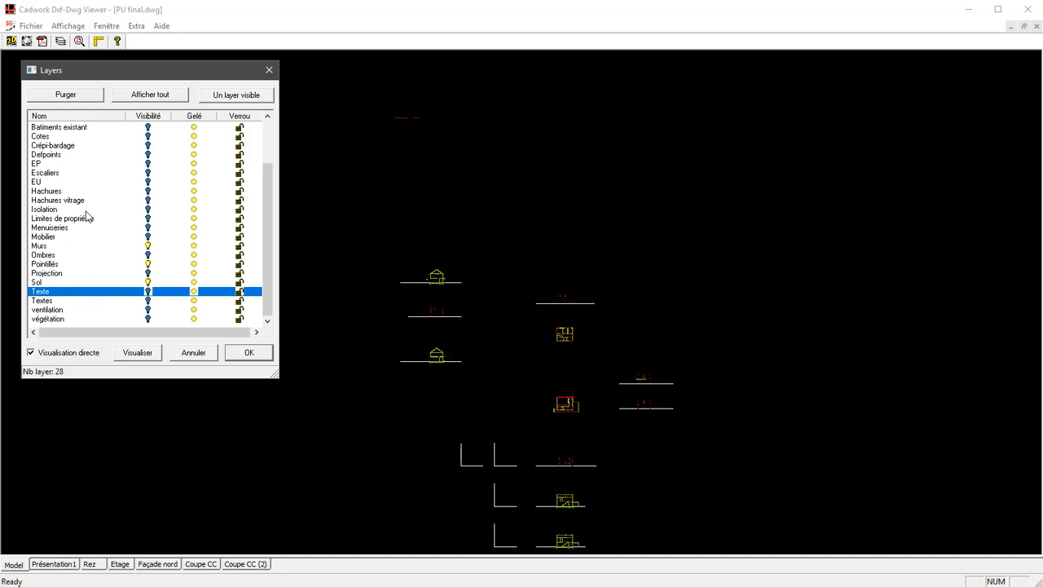
Step: Make the Cotes layer visible and accept the layer settings
click(148, 137)
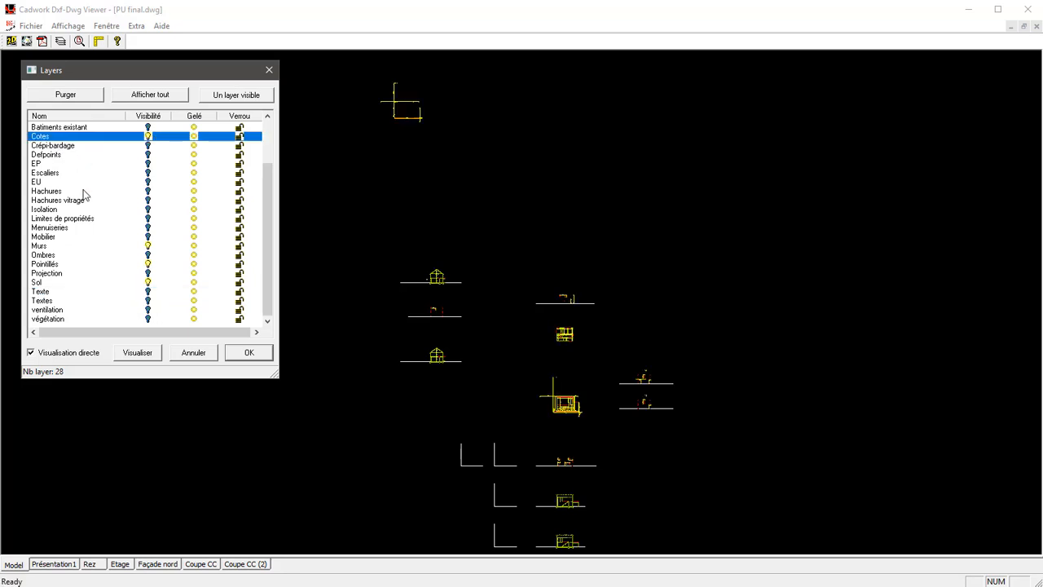
click(259, 358)
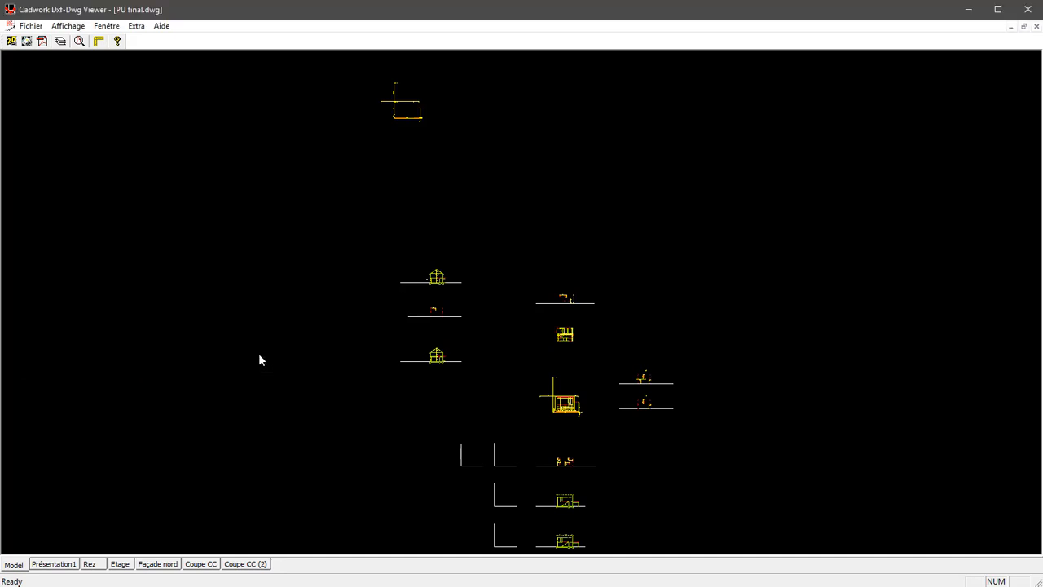
Step: Start the Cadwork 2D export and turn off opening the file after export, keeping clipboard number 20 and multiplication ratio 10
click(11, 42)
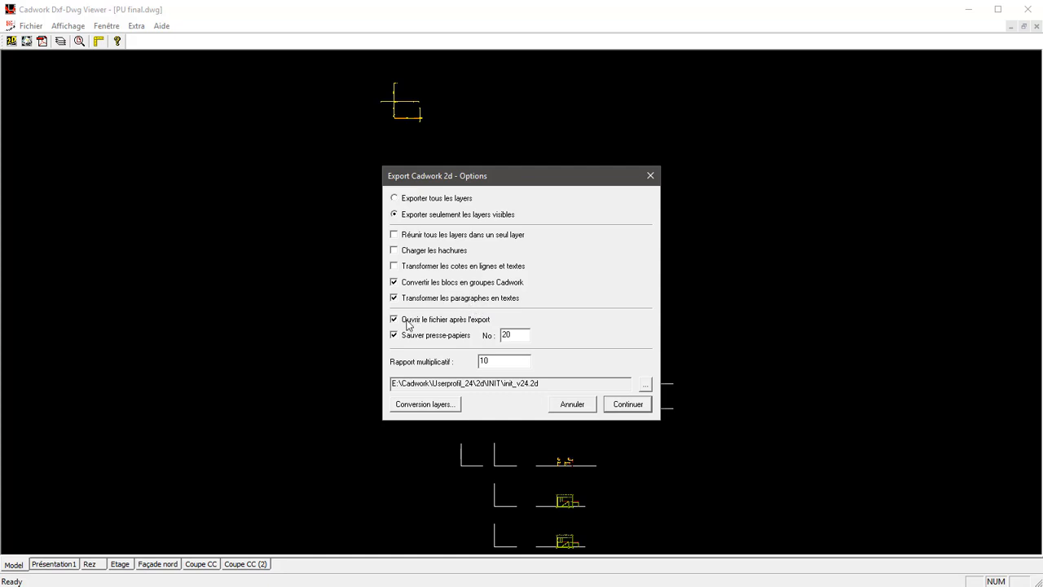
click(409, 323)
double_click(515, 334)
click(520, 335)
click(492, 362)
Step: Choose init_v24.2d from the INIT folder as the 2D init file for the export
click(647, 386)
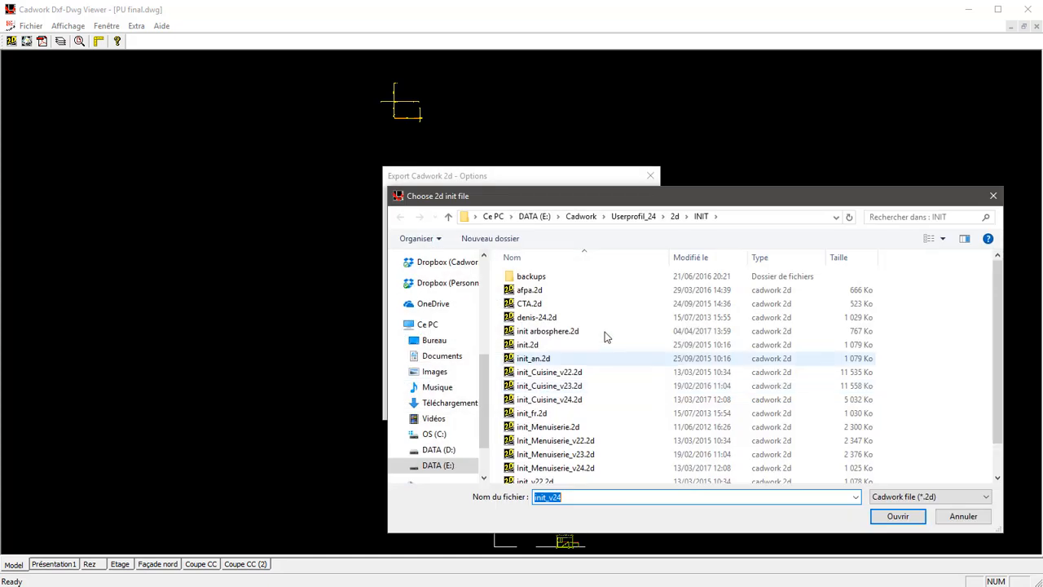
drag(787, 202, 733, 135)
drag(946, 223, 949, 296)
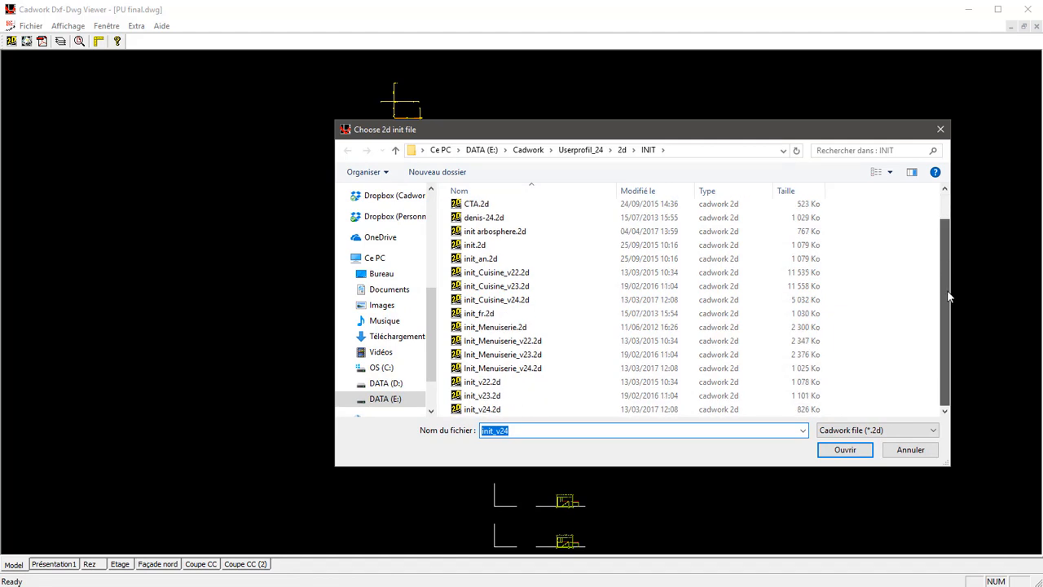
click(502, 413)
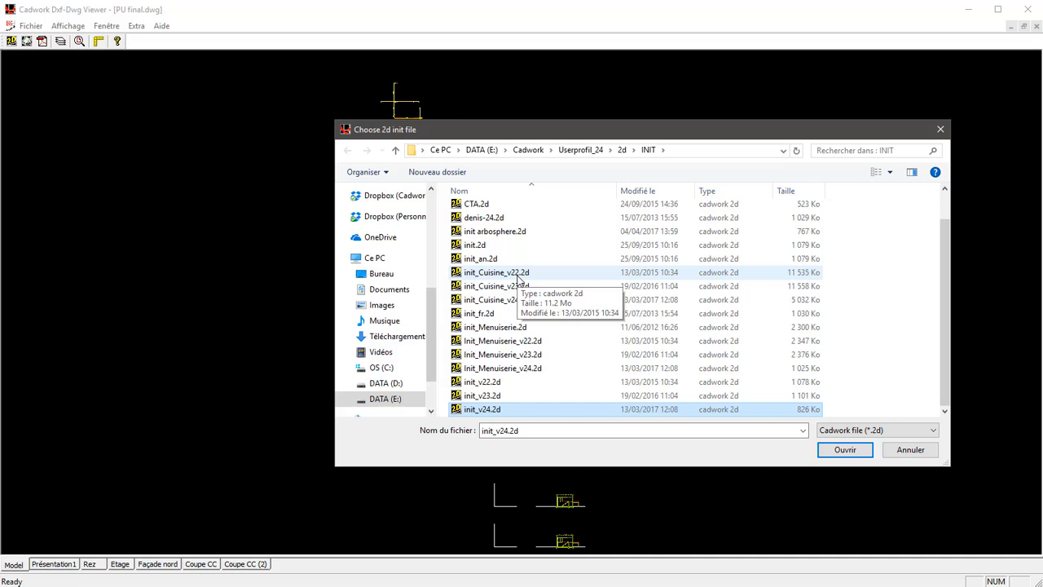
click(844, 449)
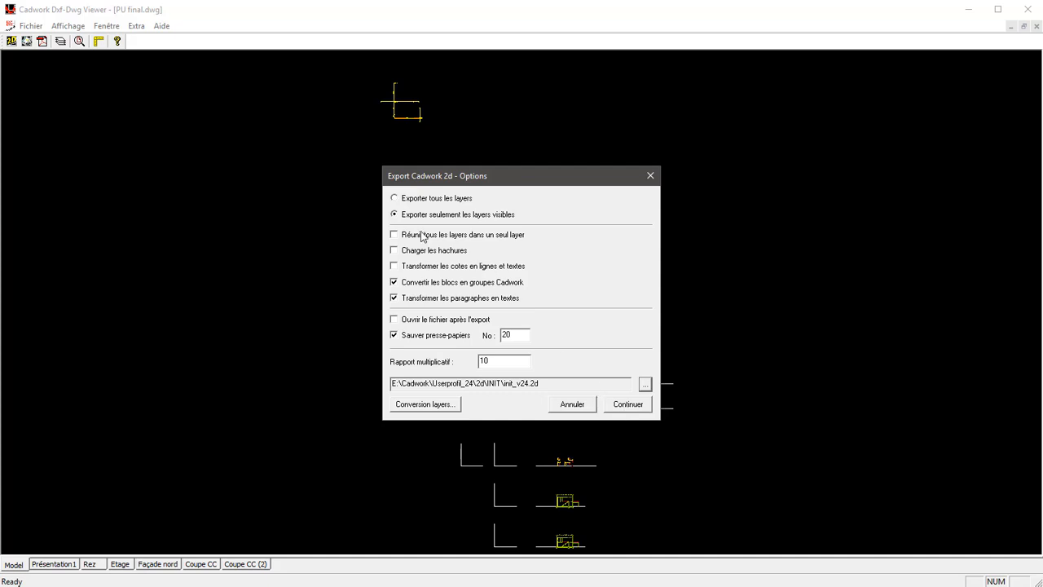
Step: Save the export as PU final.2d in the DXF folder and open that file in cadwork 2d
click(629, 404)
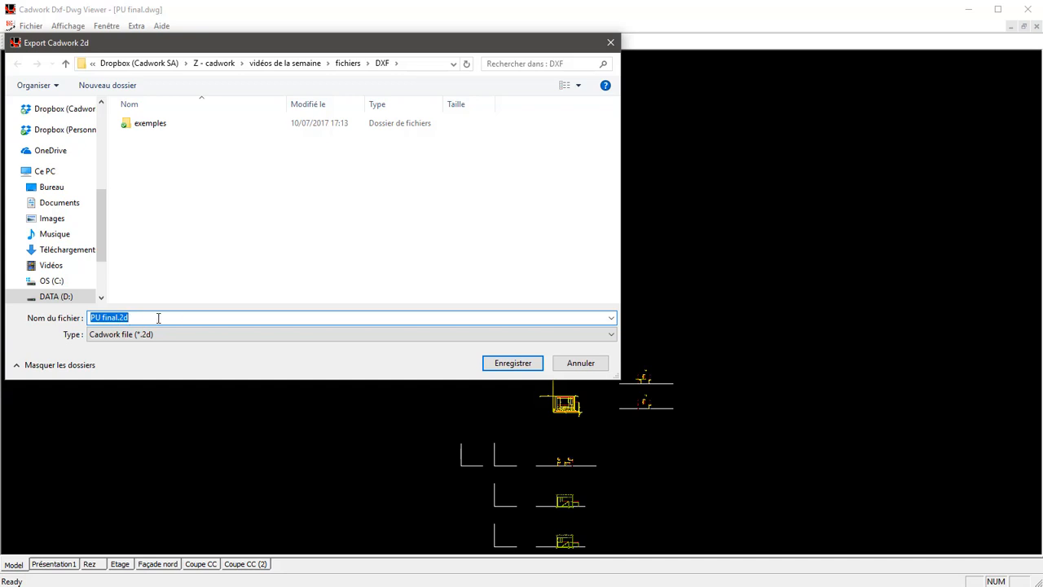
click(511, 361)
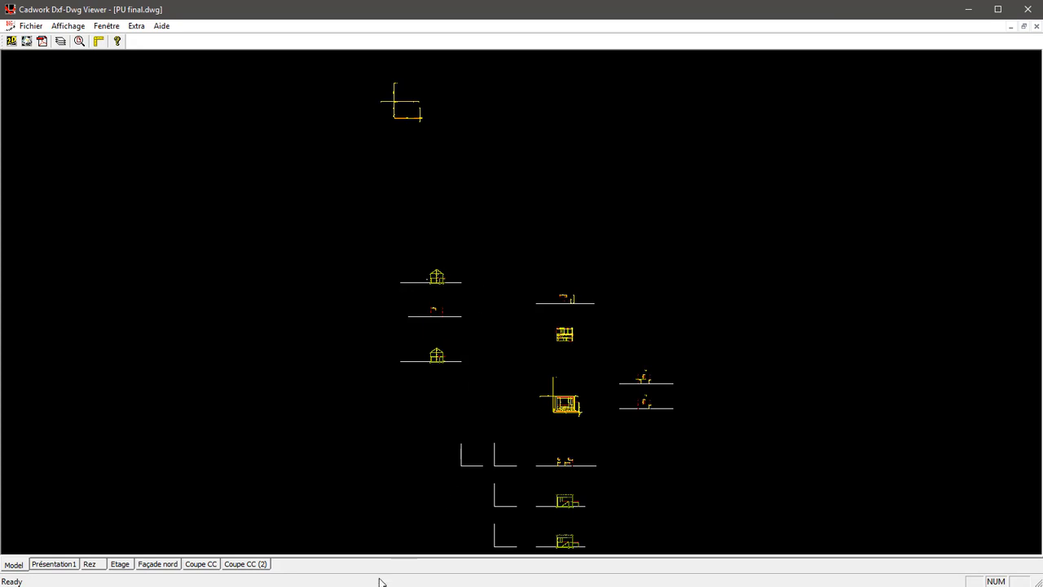
click(301, 586)
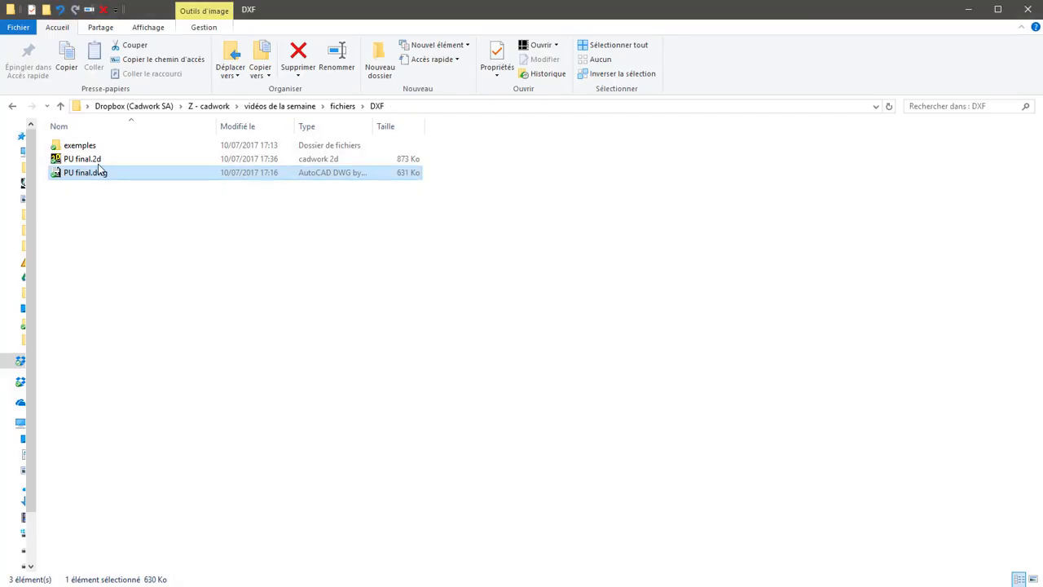
double_click(121, 165)
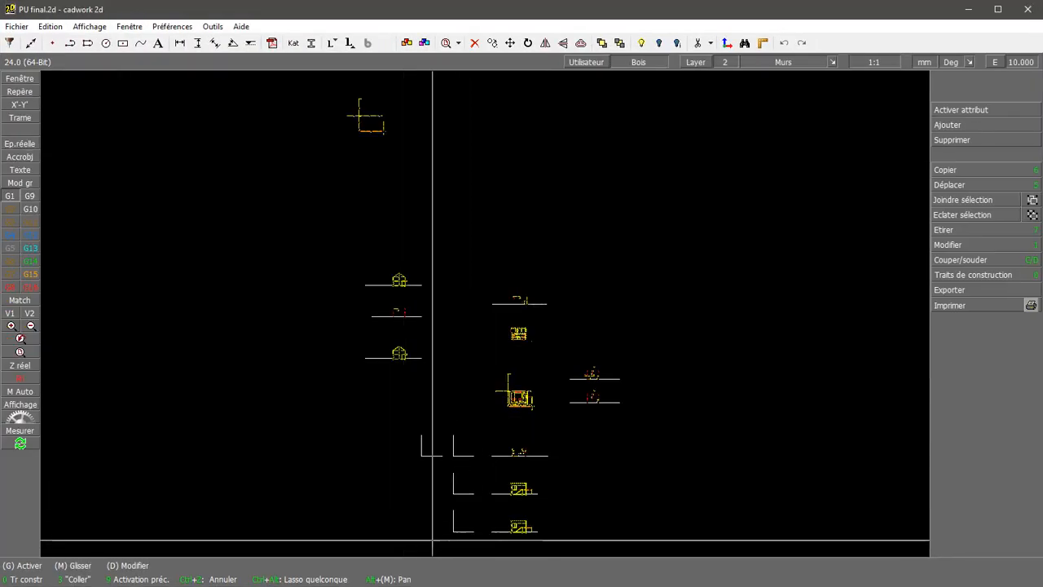
Step: Review the layer list of PU final.2d and purge all empty layers, confirming the deletion
click(696, 63)
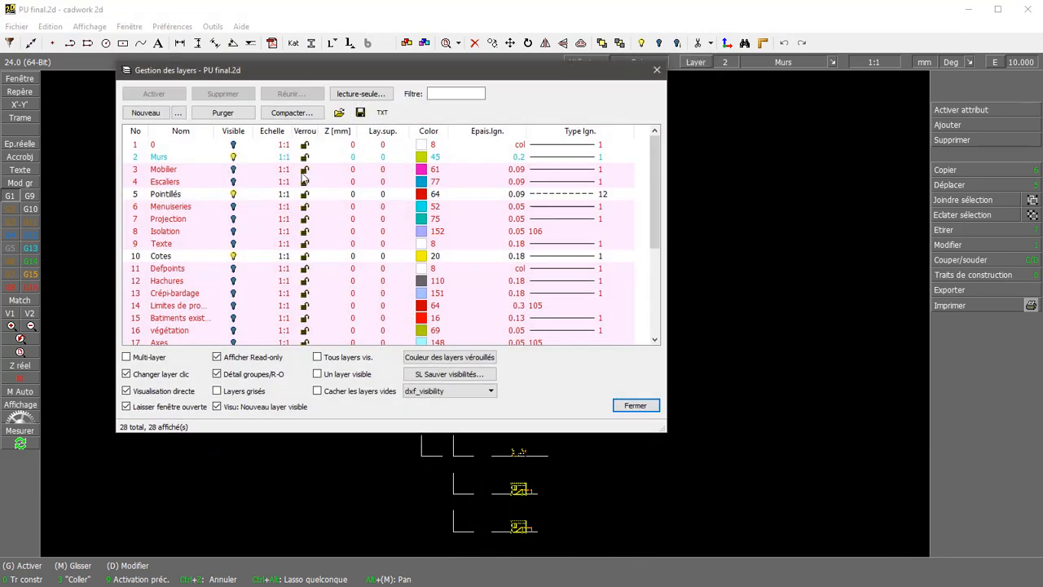
scroll(188, 257, down, 4)
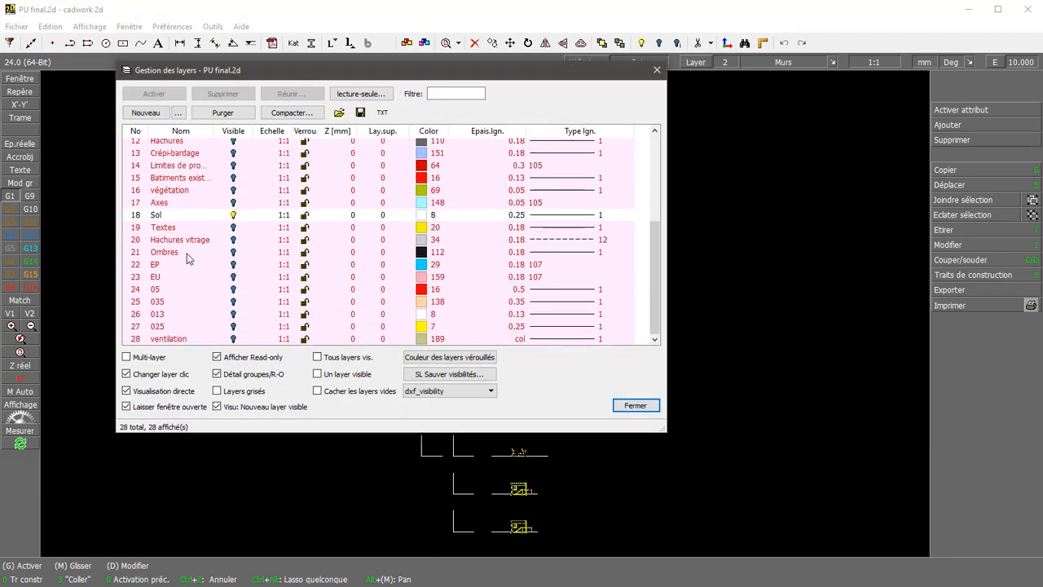
scroll(186, 244, up, 4)
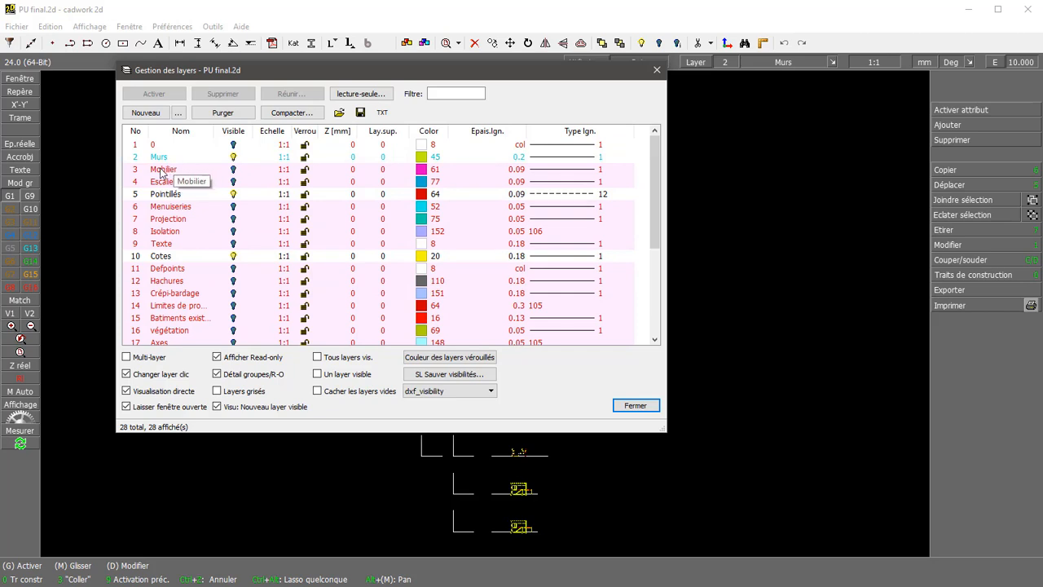
click(224, 113)
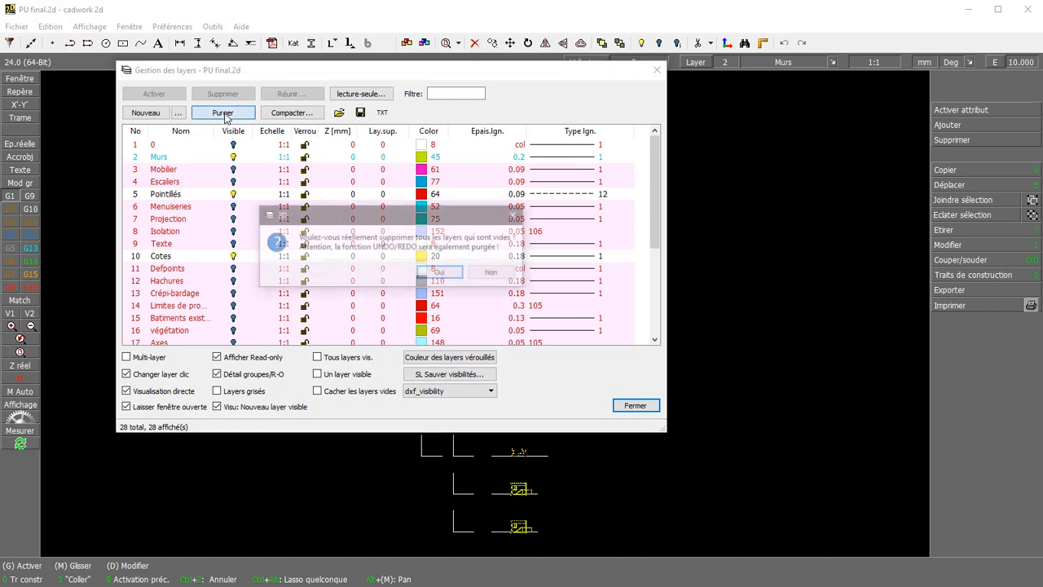
click(440, 273)
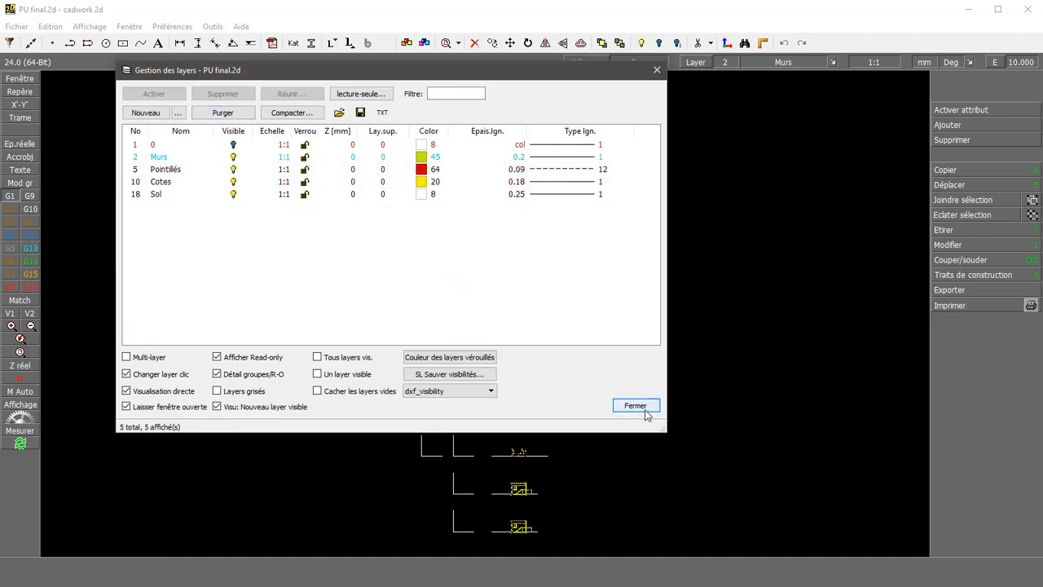
Step: Set the scale of all remaining layers, from 0 to Sol, to 1:50
drag(484, 79, 635, 117)
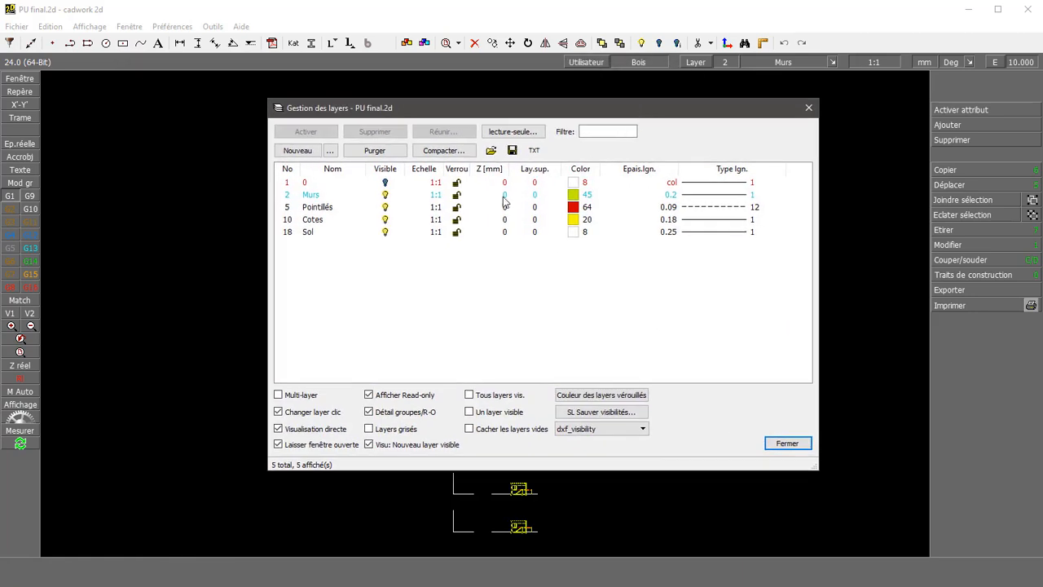
click(342, 183)
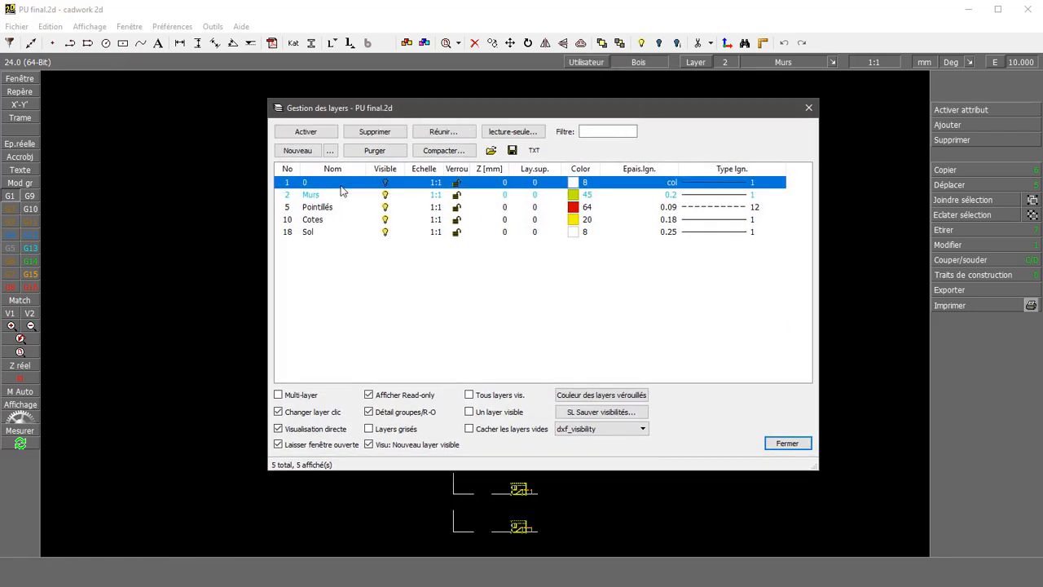
shift+click(345, 233)
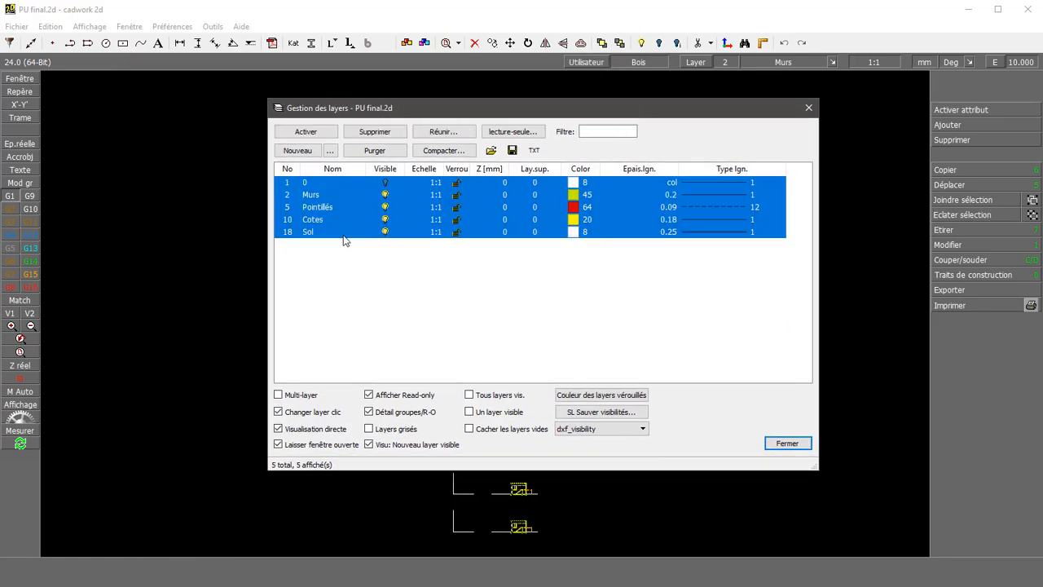
double_click(442, 184)
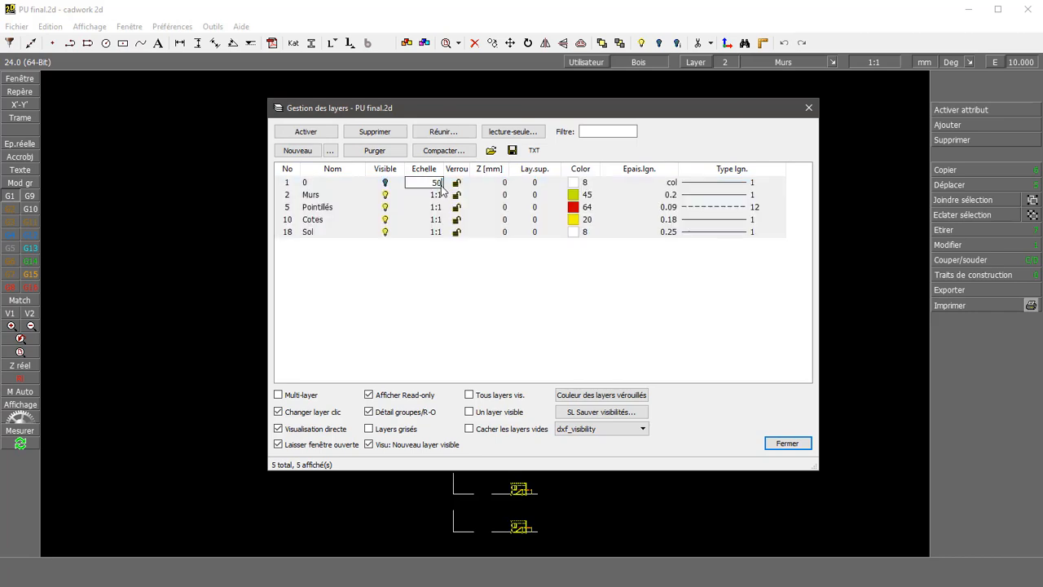
text(50)
key(Return)
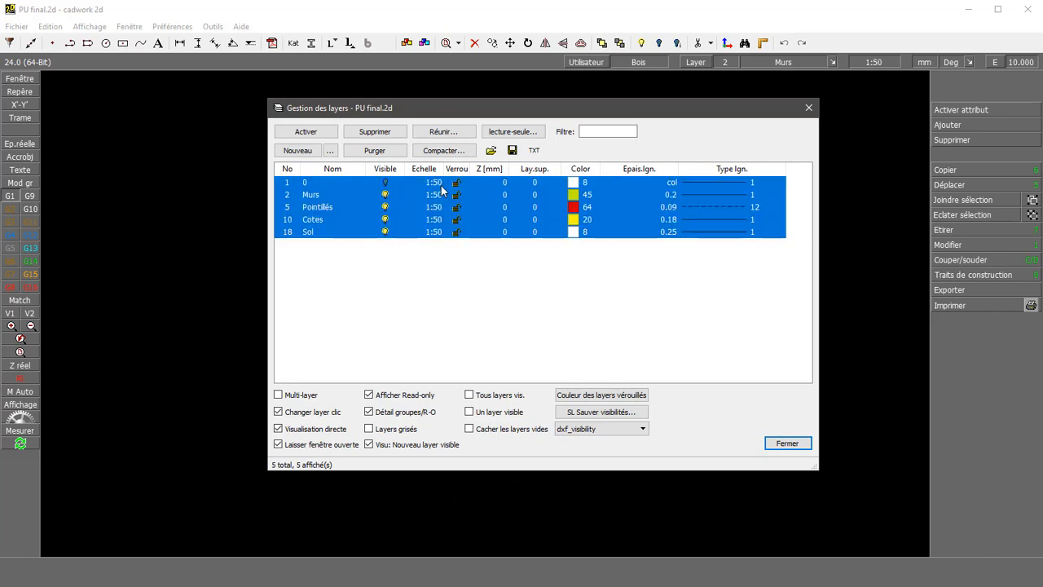
Step: Select all layers again, re-enter their scale as 1:50 and close the layer management
click(330, 282)
click(327, 184)
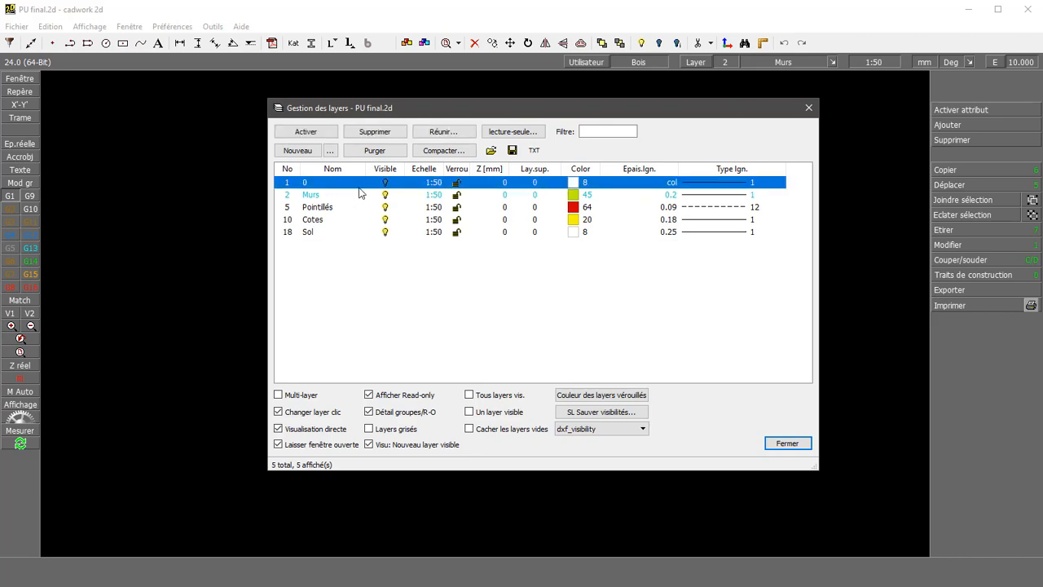
key(ctrl+a)
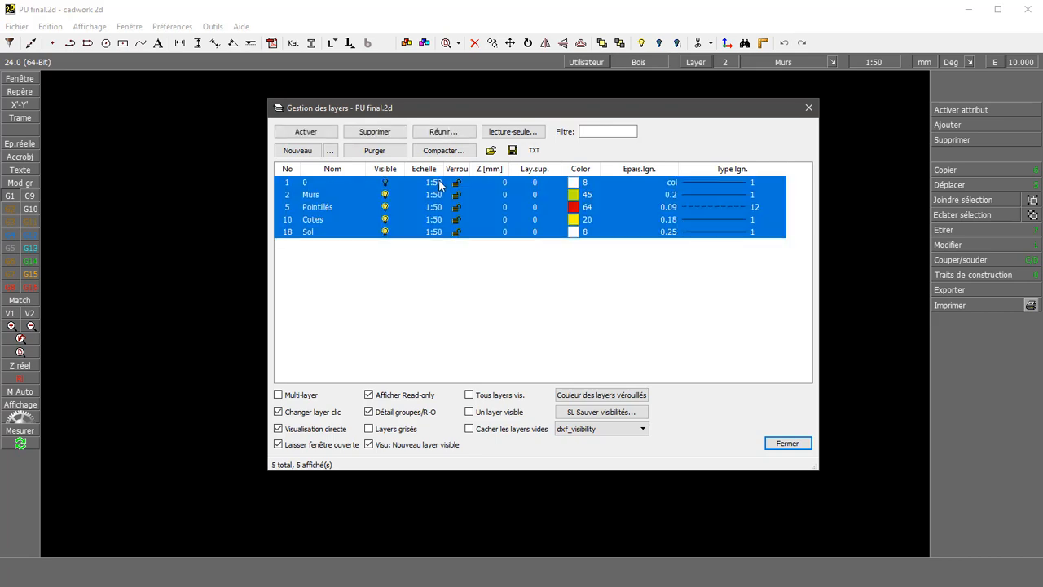
click(436, 183)
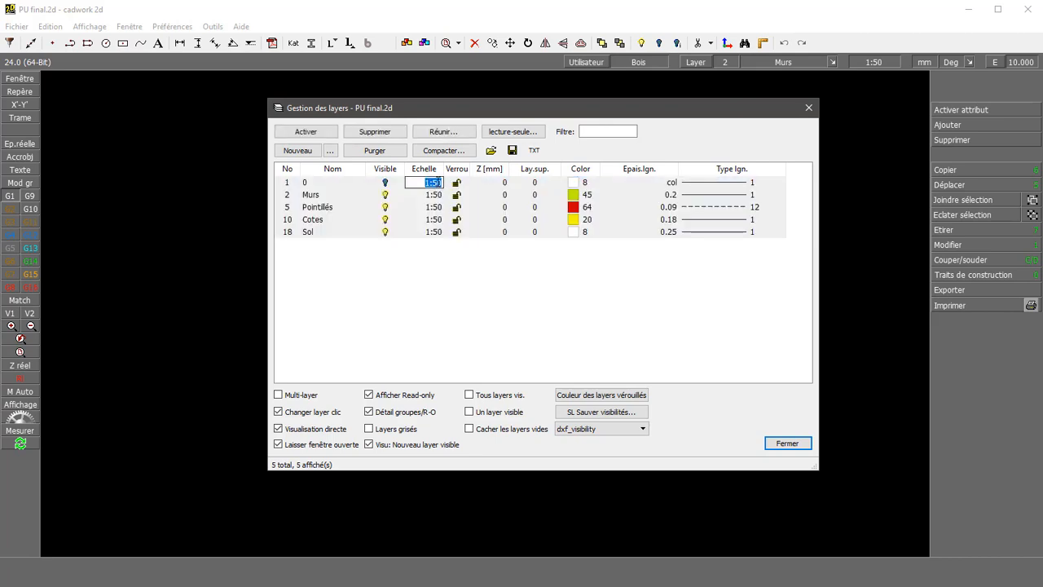
text(50)
key(Return)
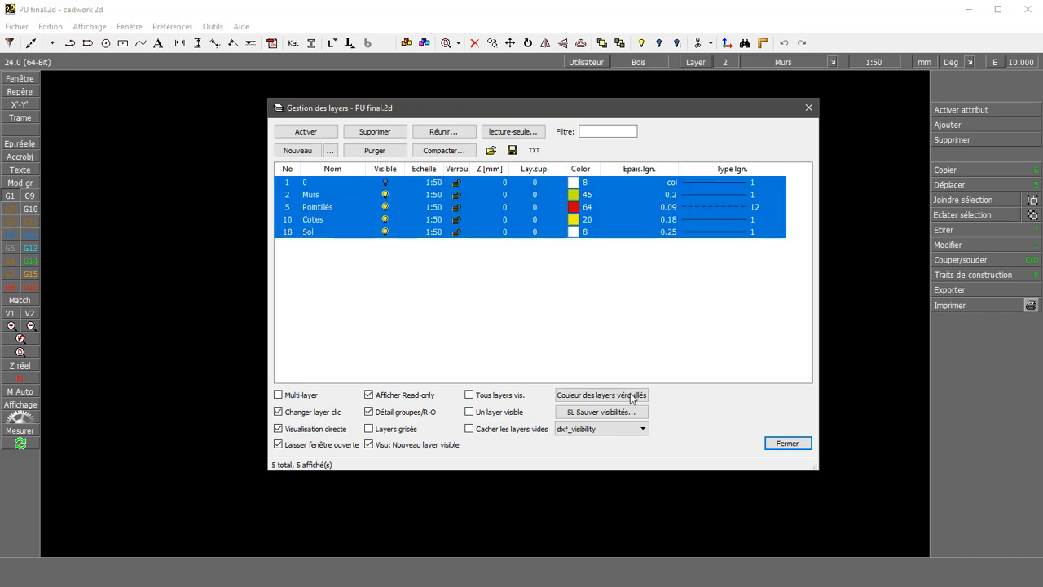
click(780, 446)
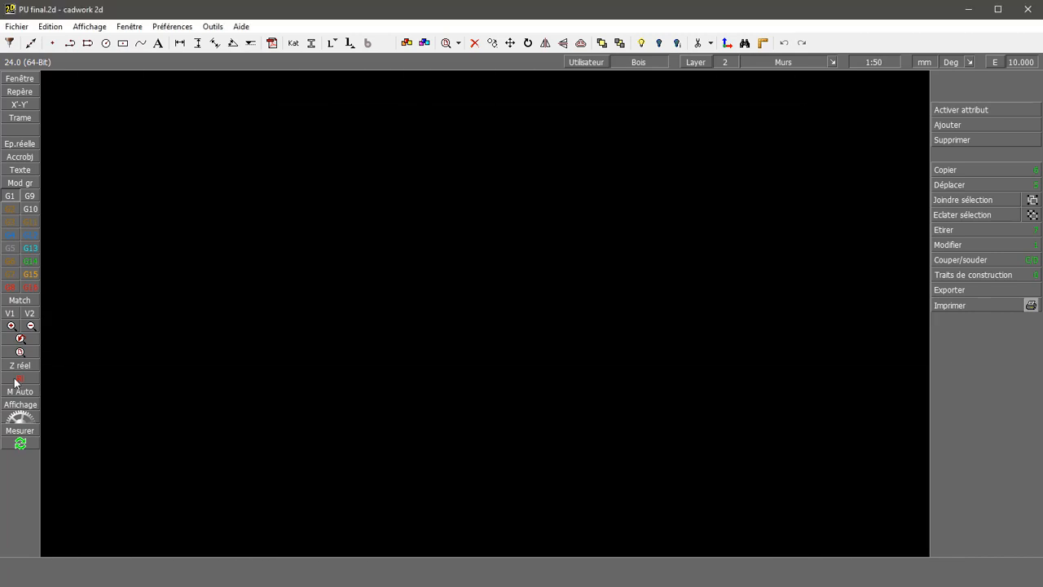
Step: Fit the whole drawing in view and examine the imported dimensions along the upper edge of the floor plan
click(19, 352)
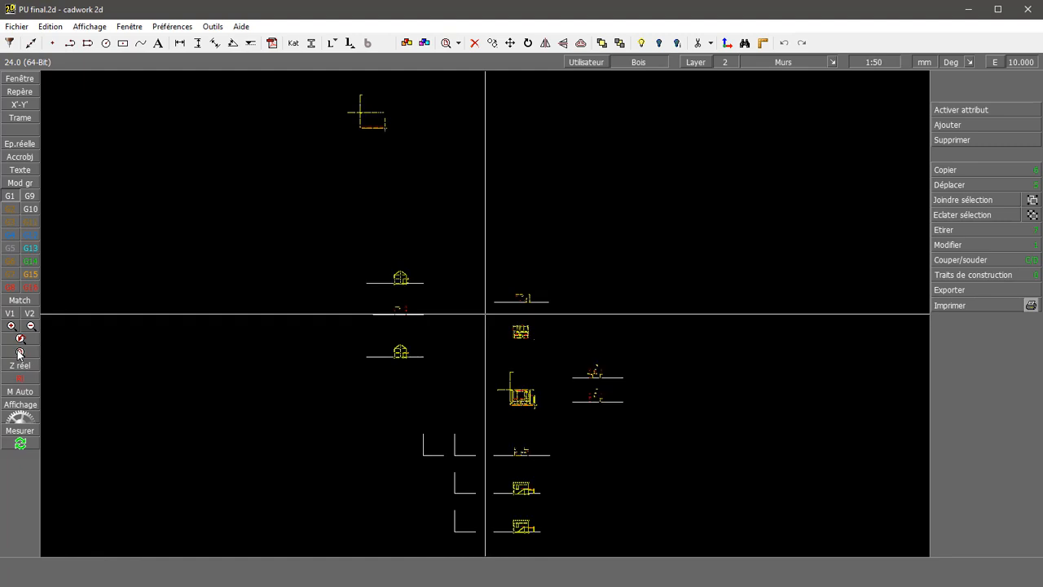
drag(490, 432, 563, 362)
middle_drag(562, 362, 562, 362)
mouse_move(273, 420)
middle_down()
mouse_move(459, 282)
mouse_move(588, 217)
middle_up()
scroll(699, 179, up, 5)
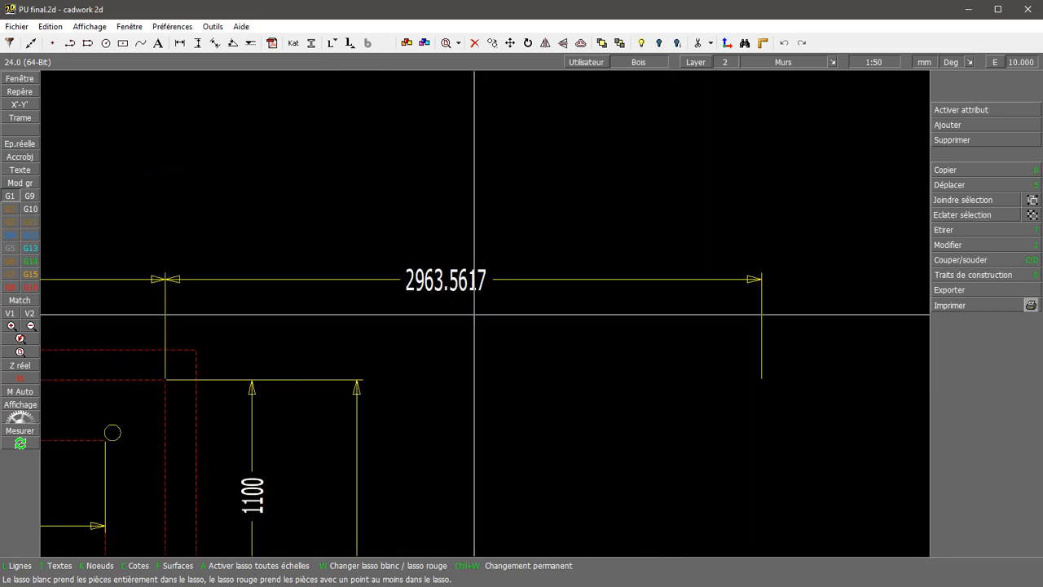
scroll(220, 272, down, 5)
scroll(346, 334, up, 2)
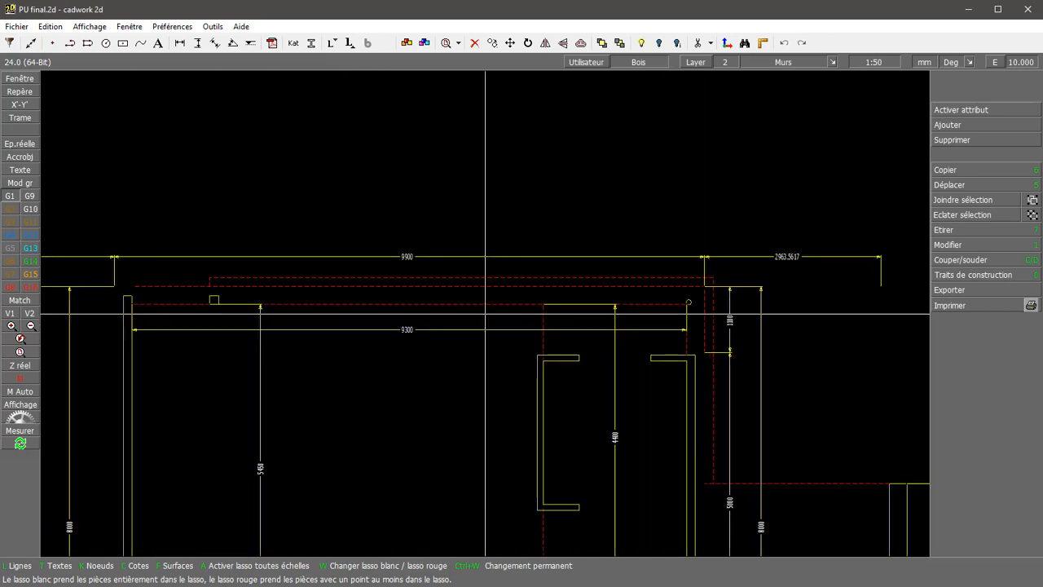
scroll(399, 335, down, 1)
scroll(434, 286, up, 3)
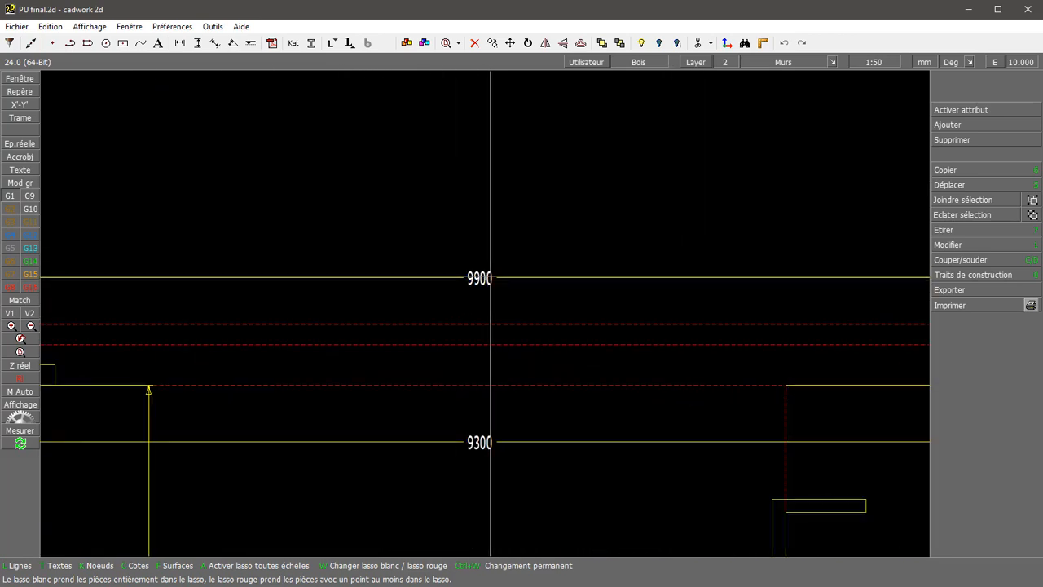
scroll(495, 269, down, 1)
scroll(511, 260, down, 1)
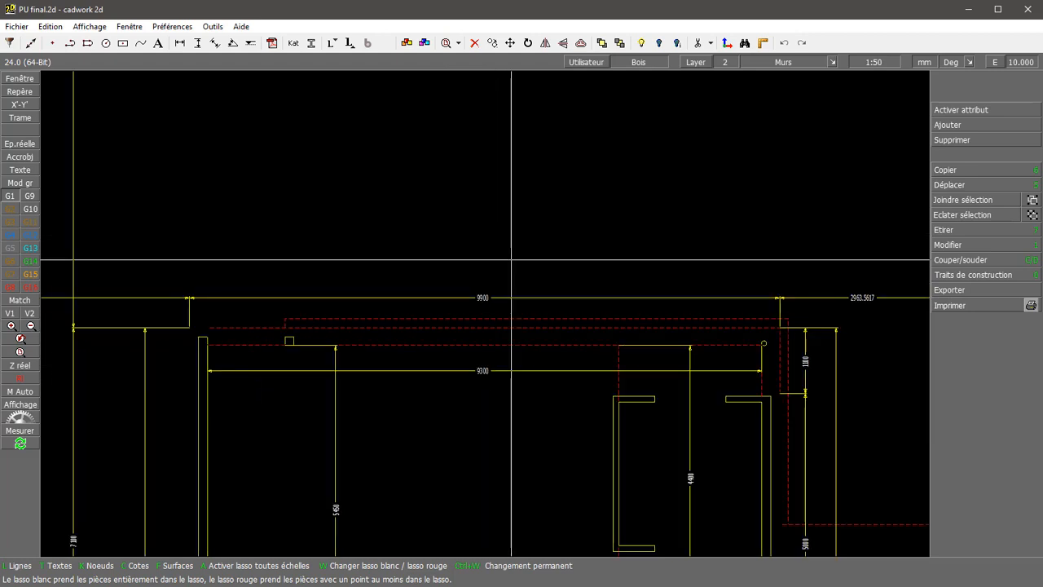
Step: Add a check dimension between the ends of the existing 9900 dimension, placed just above it, and compare the two values
key(4)
click(189, 297)
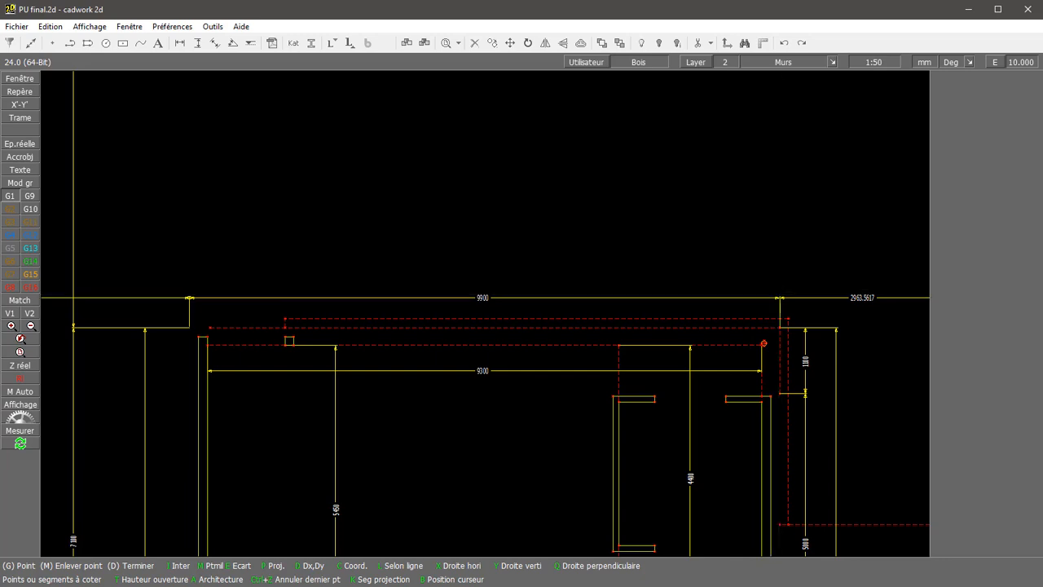
right_click(780, 297)
click(645, 281)
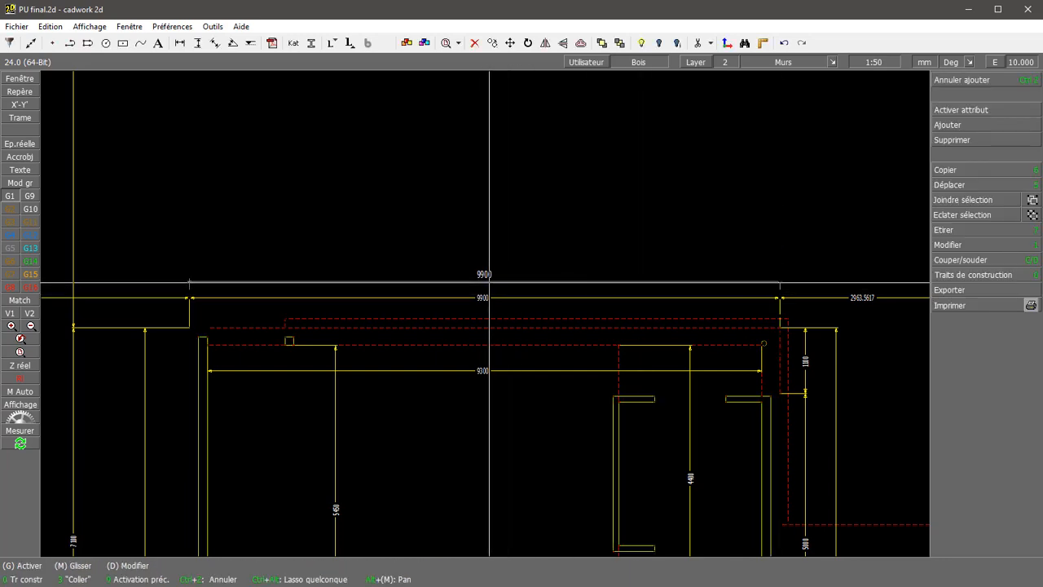
scroll(490, 268, up, 3)
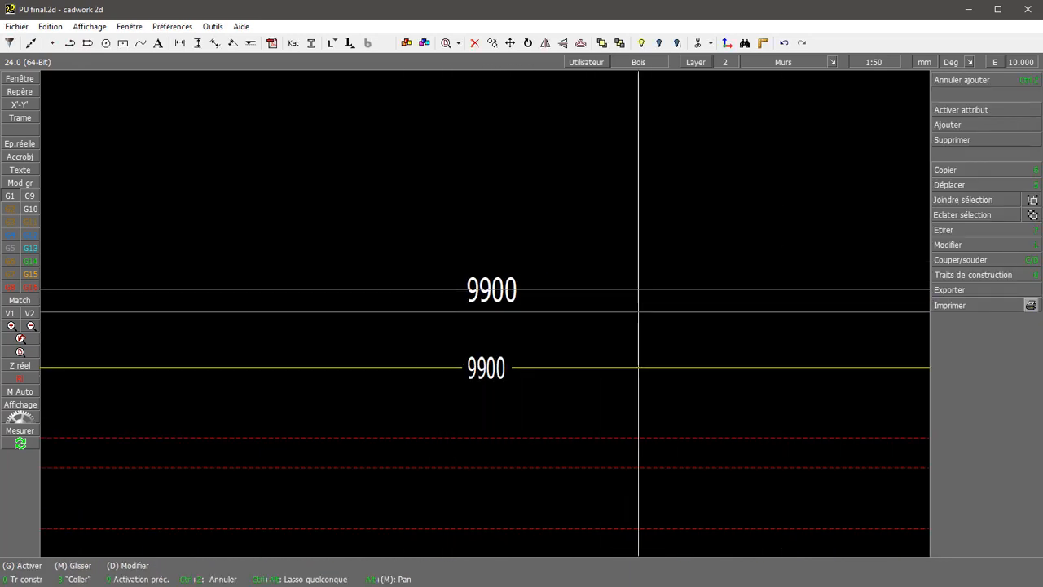
Step: Delete the check dimension above the floor plan
click(675, 295)
key(Delete)
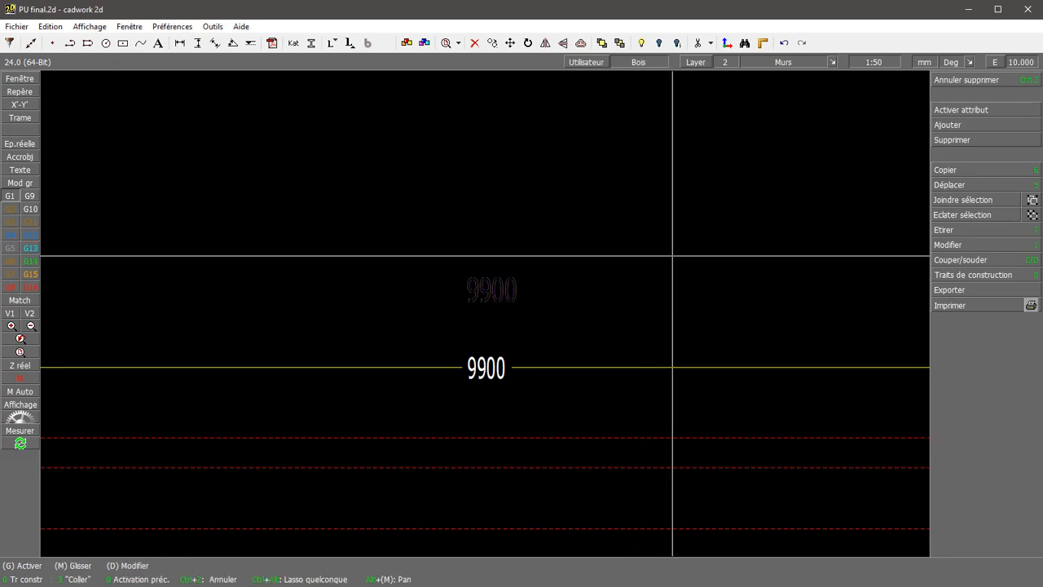
scroll(501, 311, down, 3)
scroll(501, 311, down, 3)
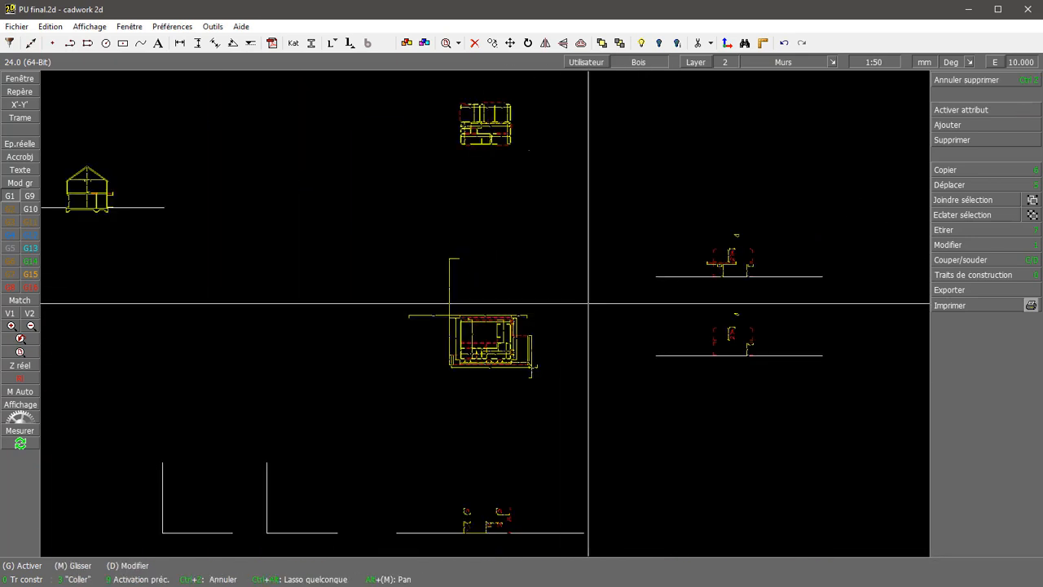